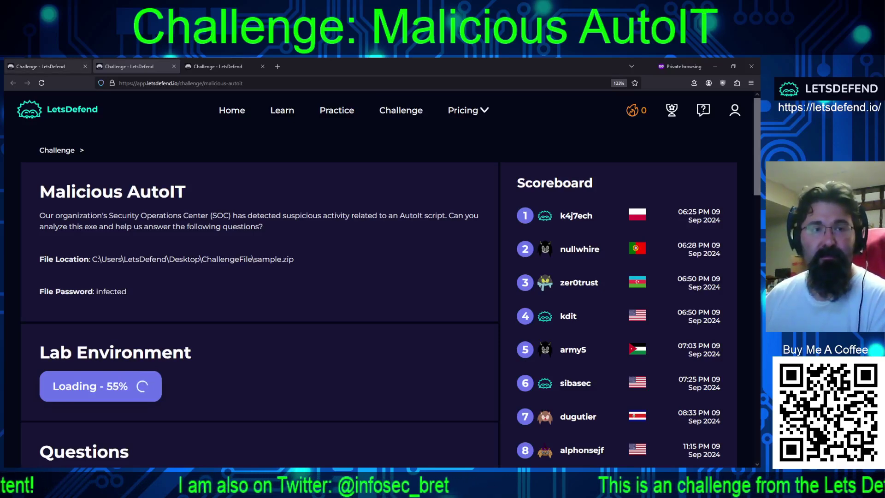
Look at the challenge listing, then read through the Malicious AutoIT challenge's questions from the MD5 hash to the encoded file path.
left_click(46, 67)
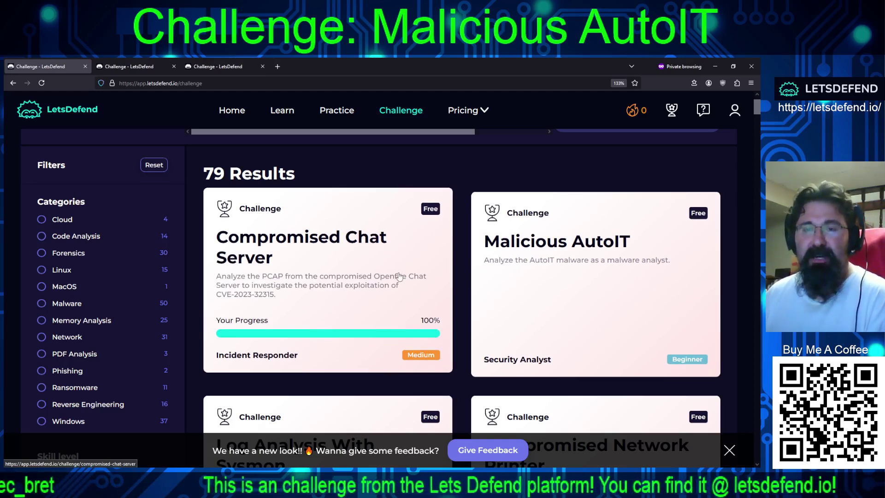
left_click(130, 68)
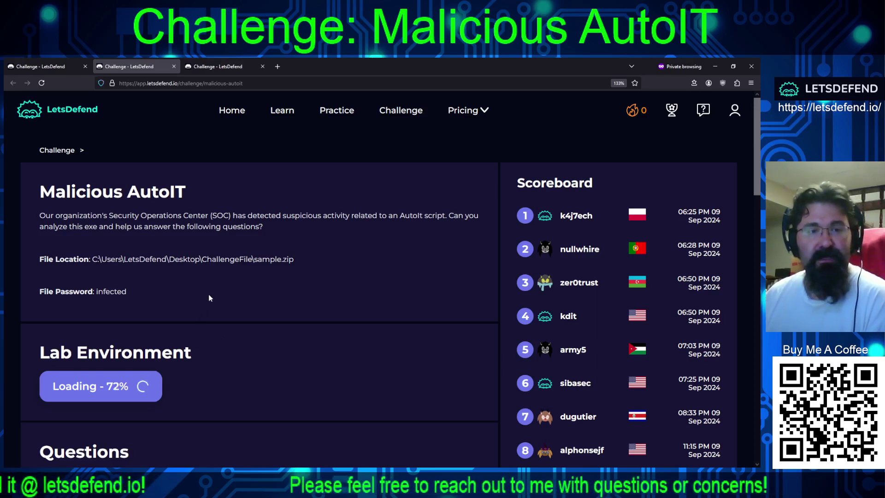
scroll(295, 271, "down", 5)
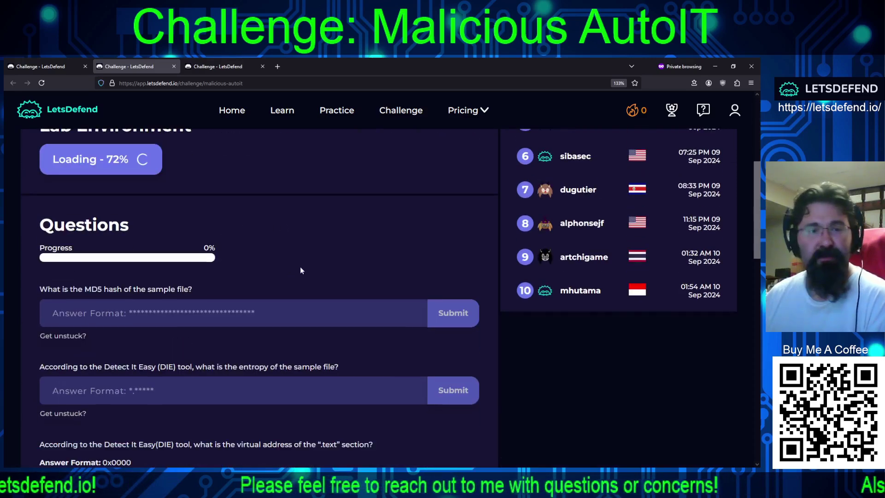
scroll(323, 258, "down", 1)
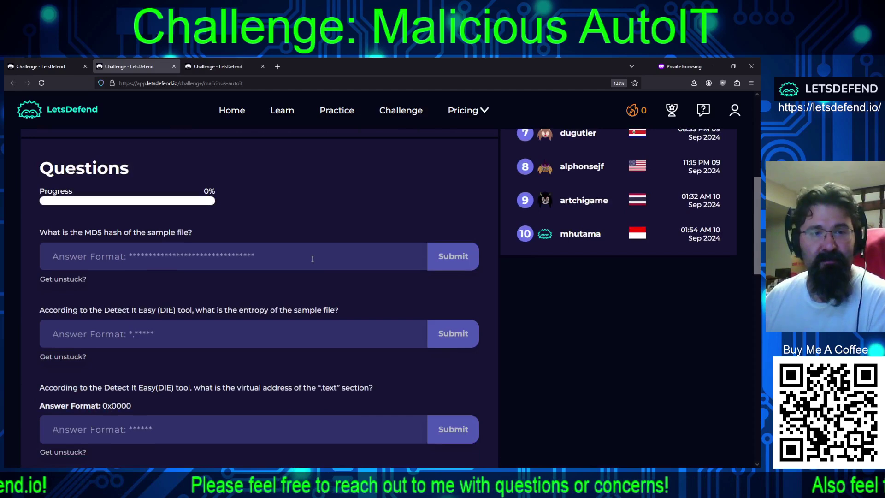
scroll(305, 261, "down", 1)
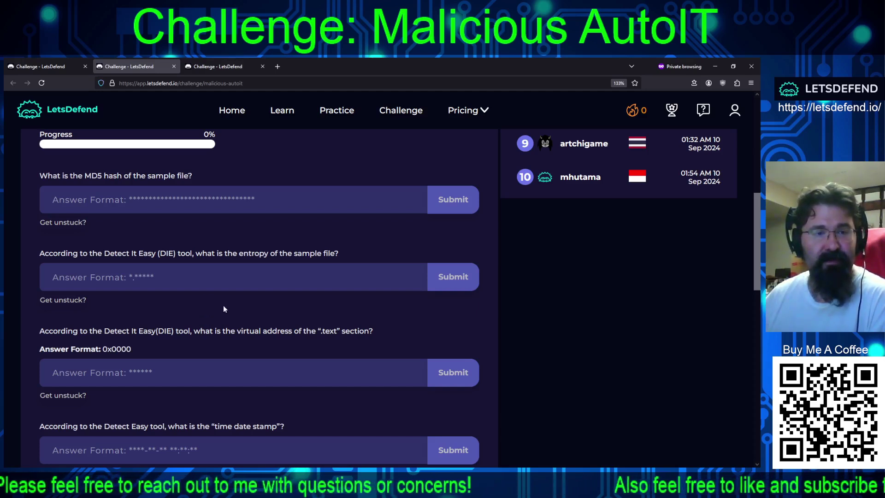
scroll(230, 305, "down", 1)
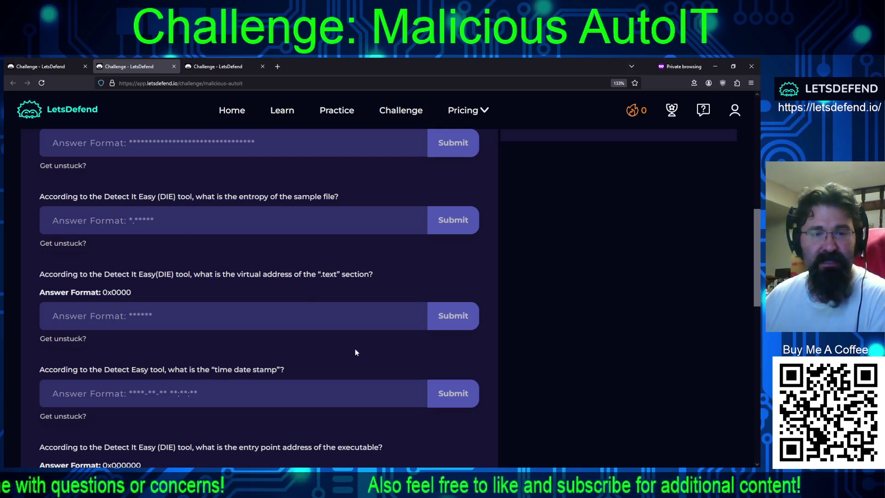
scroll(354, 349, "down", 1)
scroll(359, 312, "down", 1)
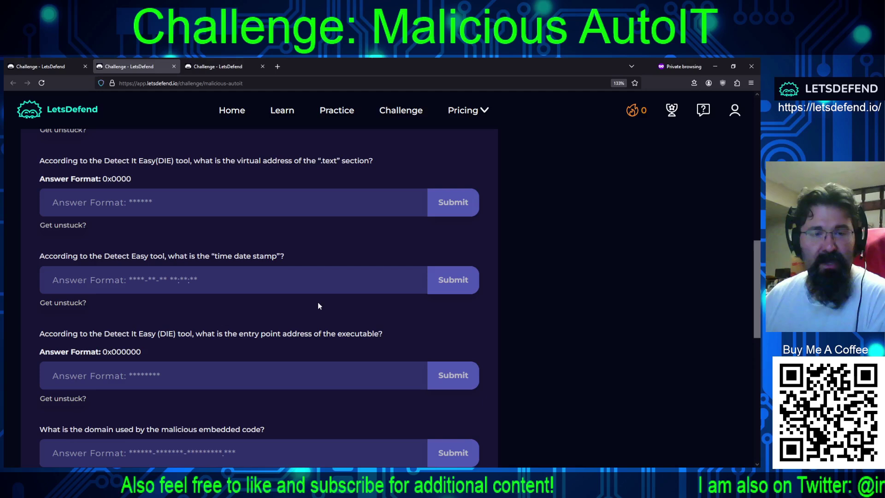
scroll(318, 306, "down", 1)
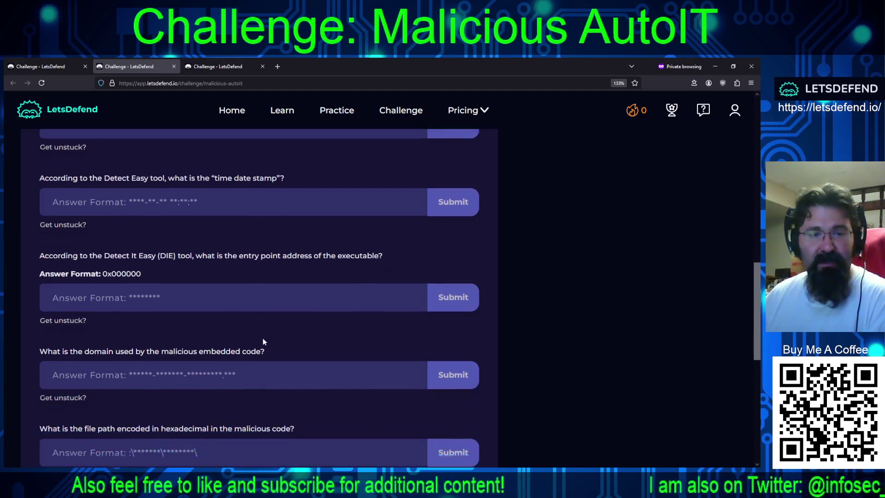
scroll(263, 341, "down", 1)
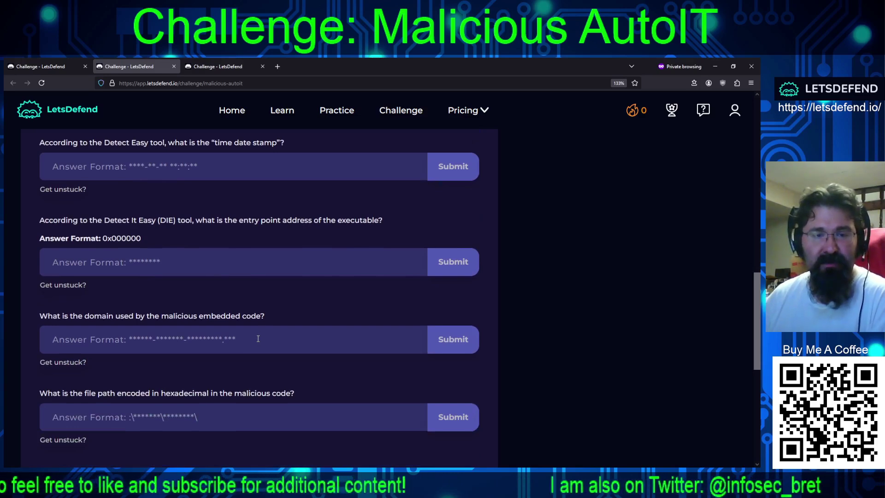
scroll(305, 318, "up", 8)
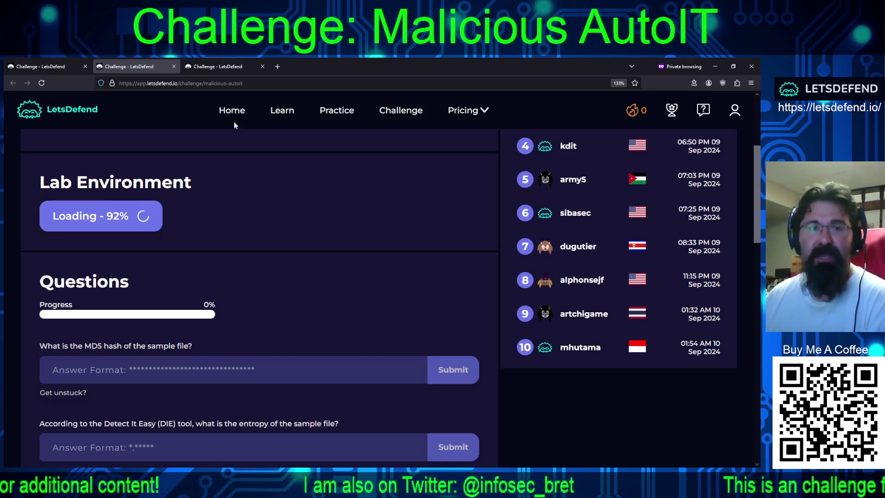
Search the web for "autoit" in a new tab and open the official AutoIt home page.
left_click(277, 67)
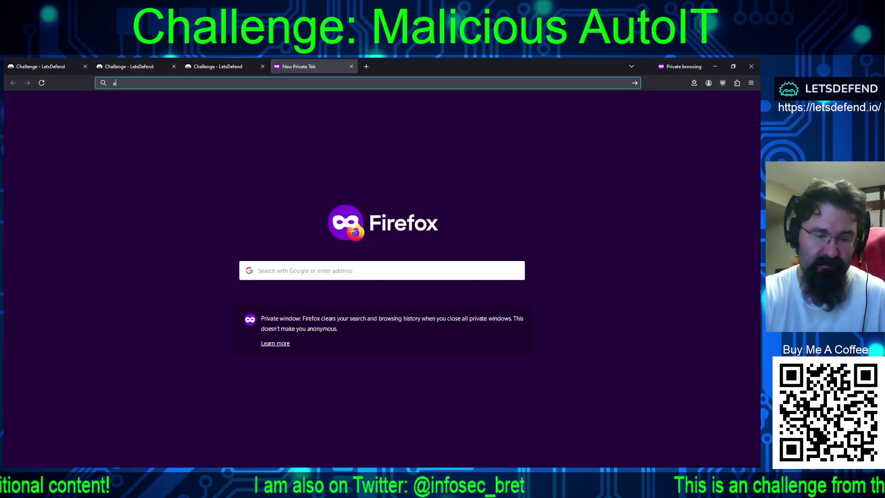
type("autoit")
key("Return")
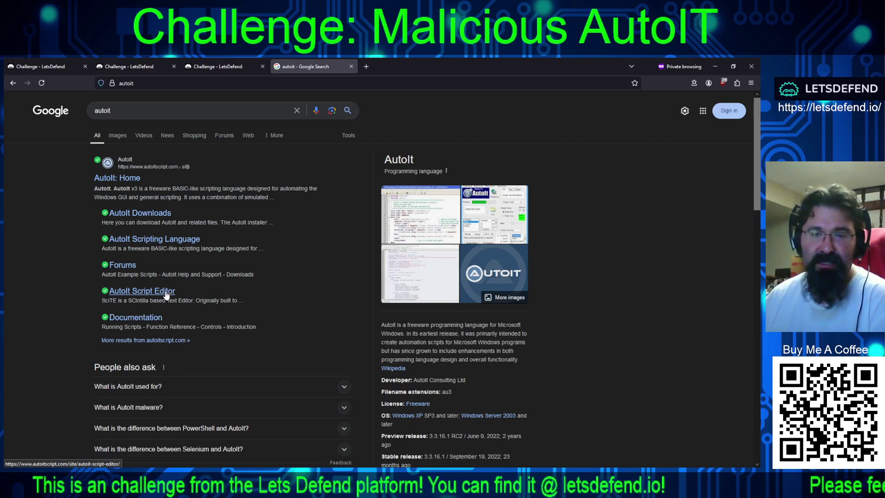
left_click(121, 179)
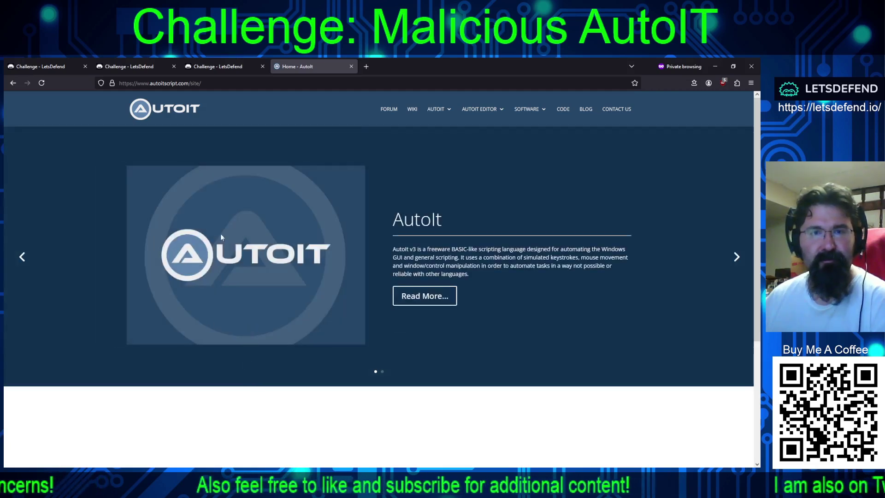
Open the AutoIt scripting language page and read its overview and features.
left_click(422, 300)
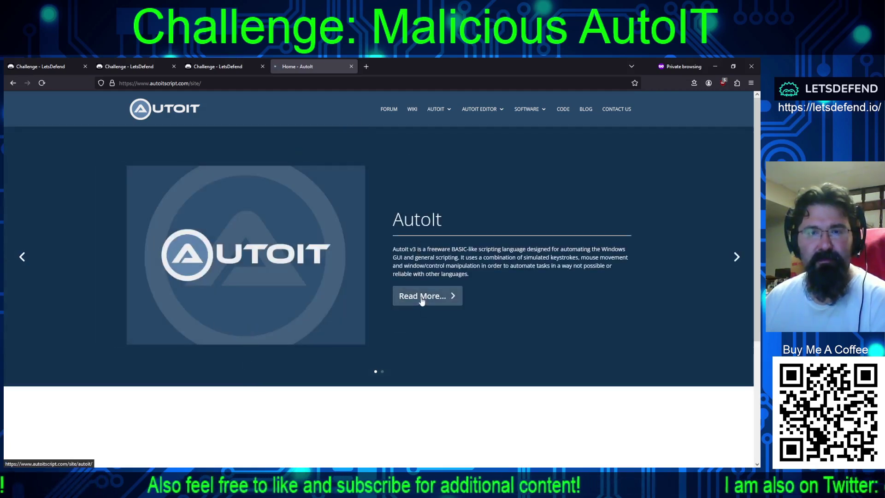
scroll(415, 314, "down", 3)
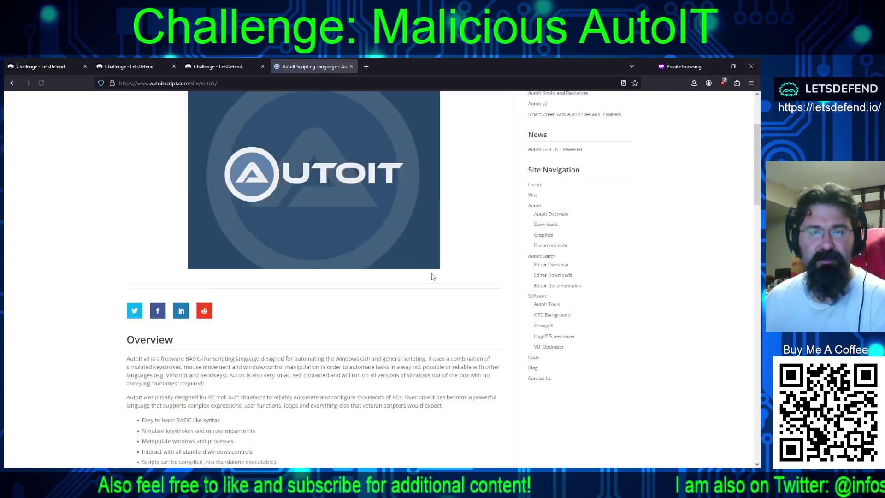
scroll(432, 277, "down", 3)
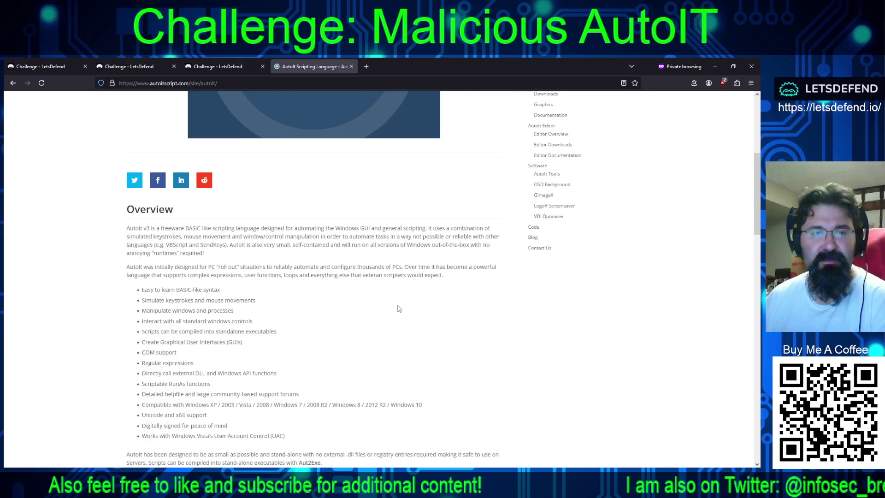
scroll(399, 308, "down", 2)
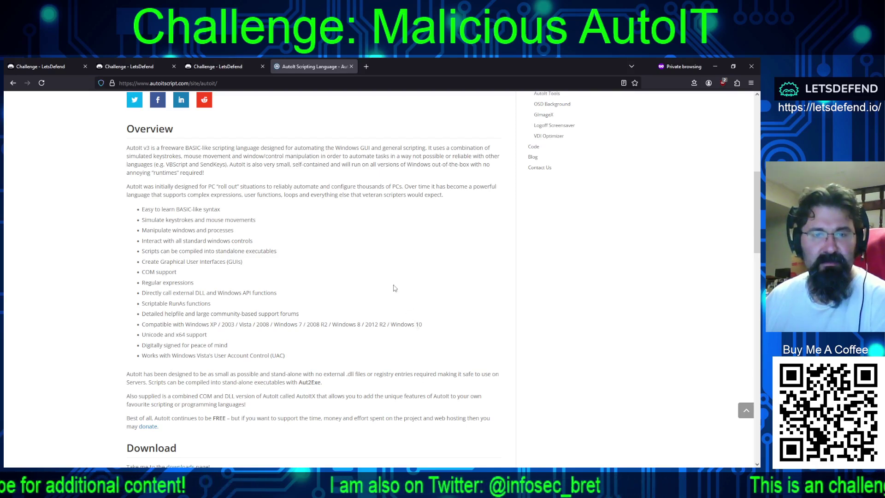
scroll(367, 289, "down", 3)
scroll(469, 267, "down", 2)
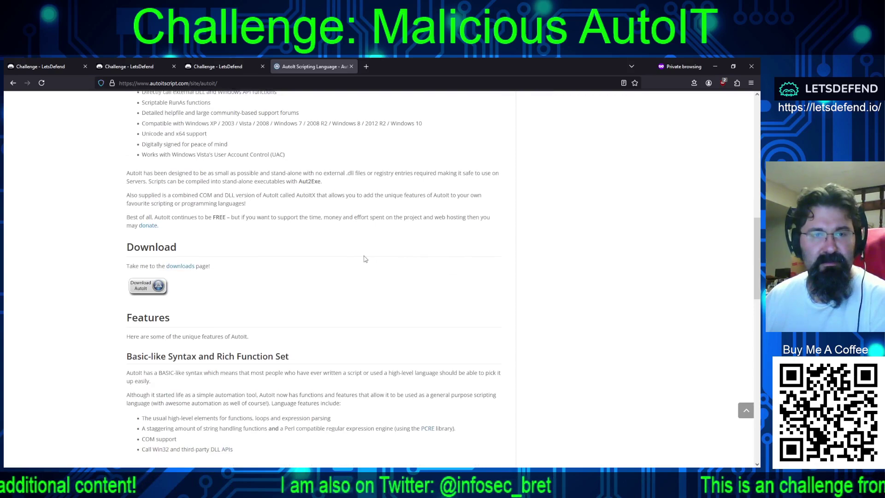
scroll(339, 302, "down", 5)
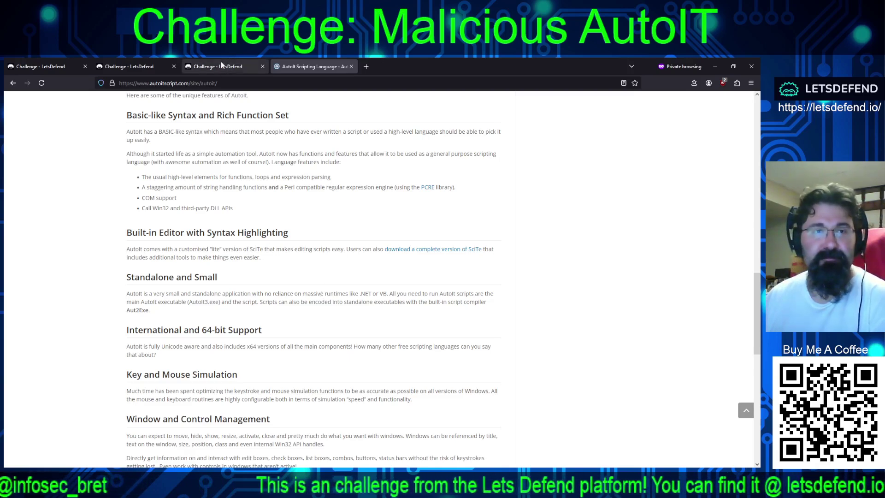
Return to the Malicious AutoIT challenge page and acknowledge the expired login notice.
left_click(137, 67)
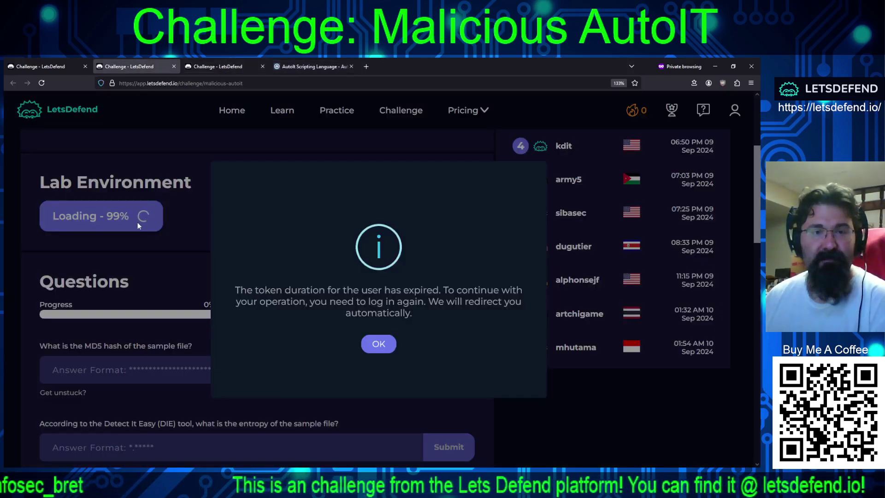
left_click(374, 349)
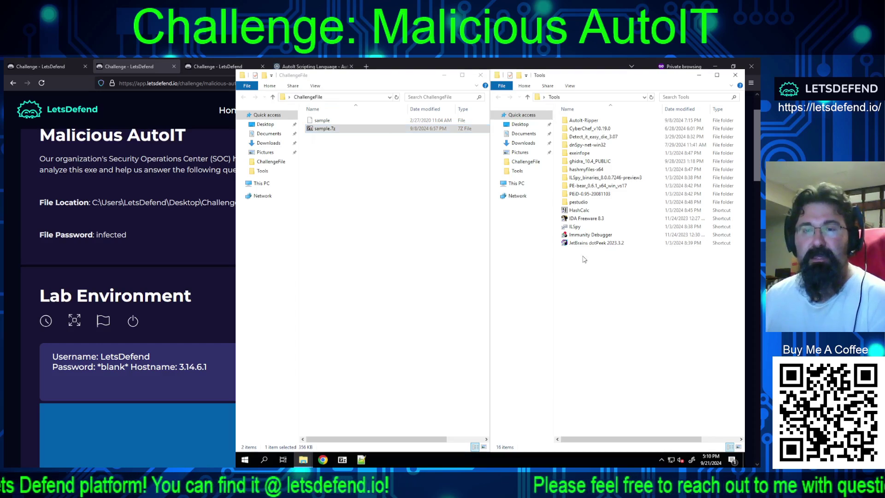
Calculate the hashes of the extracted sample file with HashCalc on the lab machine and copy its MD5 value.
double_click(582, 211)
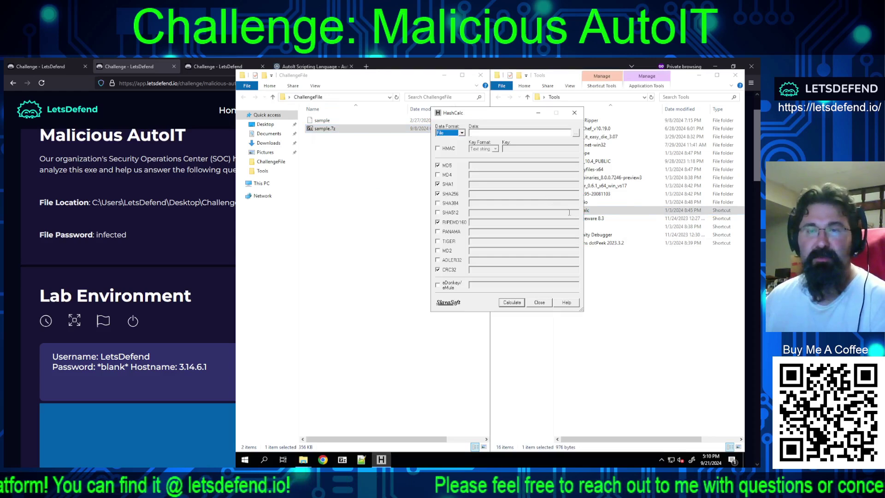
left_click_drag(322, 120, 511, 134)
left_click(490, 164)
double_click(490, 164)
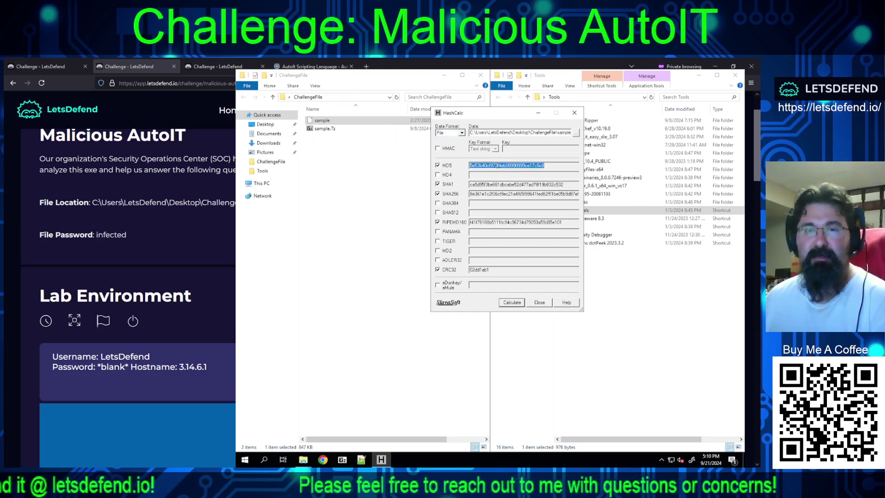
right_click(498, 167)
left_click(521, 190)
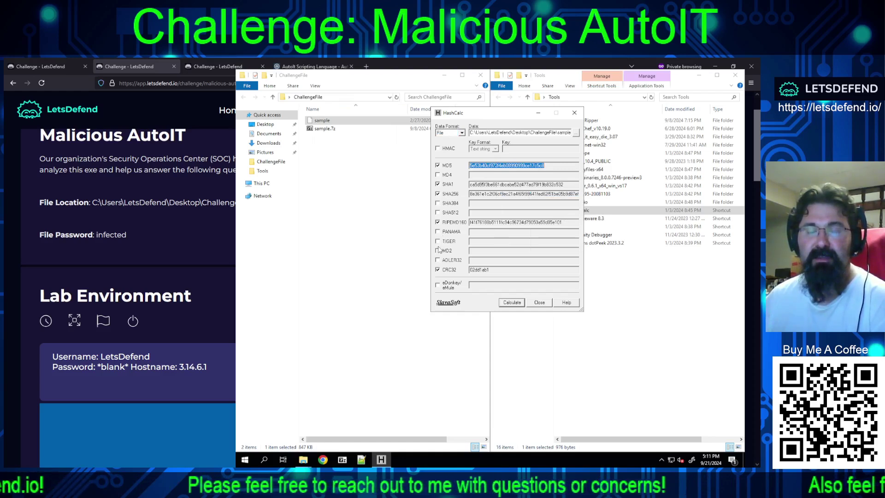
Submit 5e53b40cf972f4eb08990999ce17c5c8 as the answer to the MD5 hash question on the challenge page, and close HashCalc.
scroll(226, 265, "down", 5)
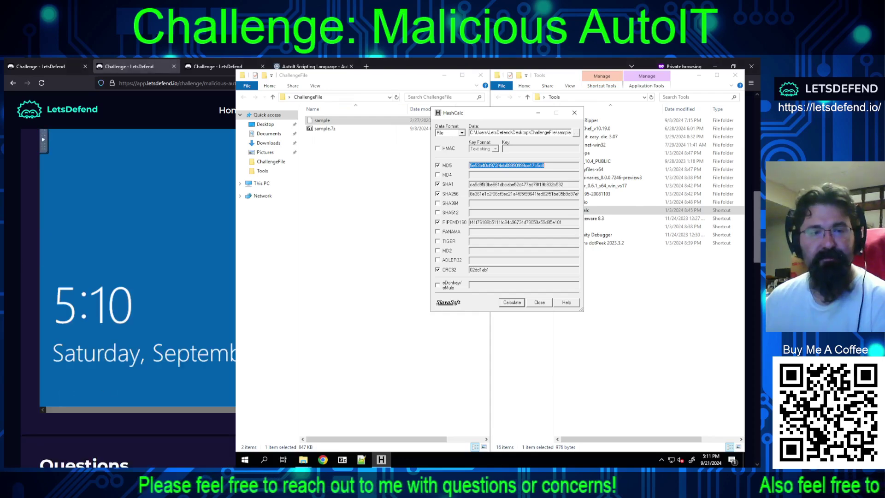
left_click(205, 320)
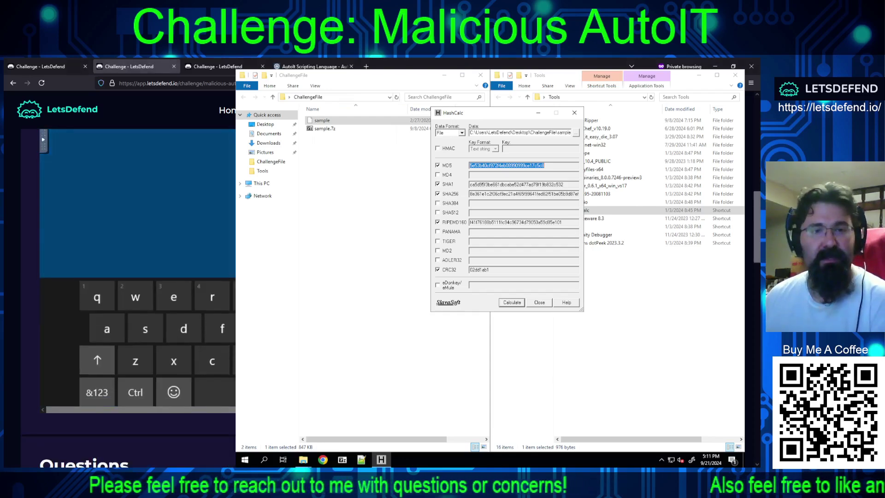
scroll(138, 276, "down", 5)
left_click(142, 268)
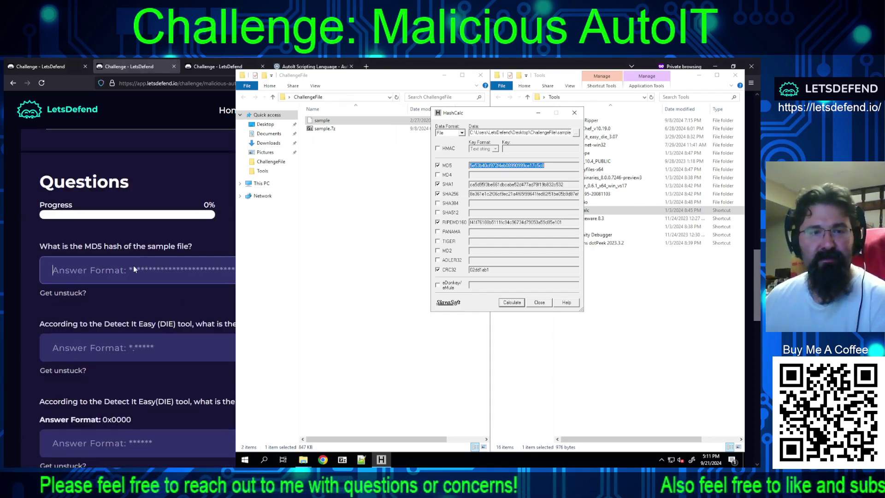
key("ctrl+v")
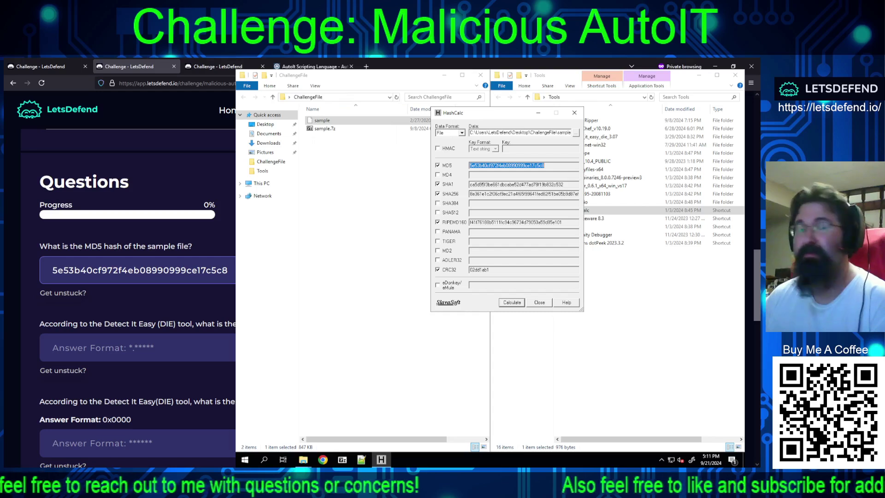
key("Return")
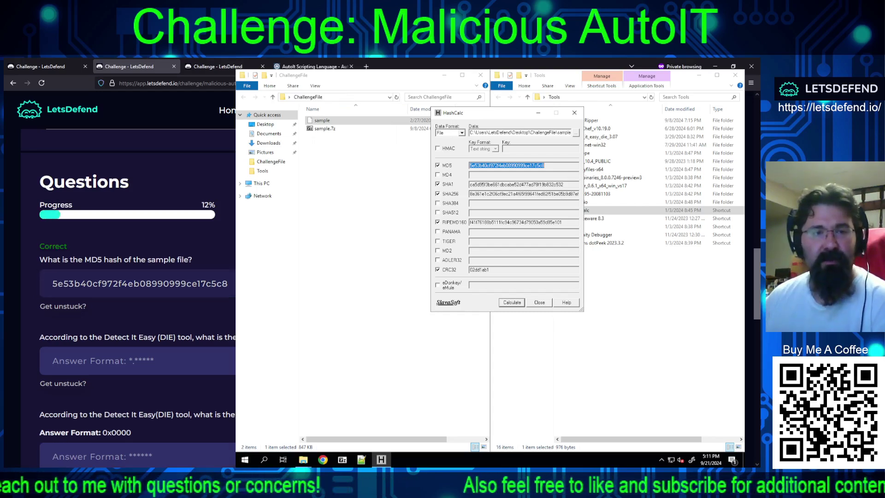
scroll(129, 286, "down", 3)
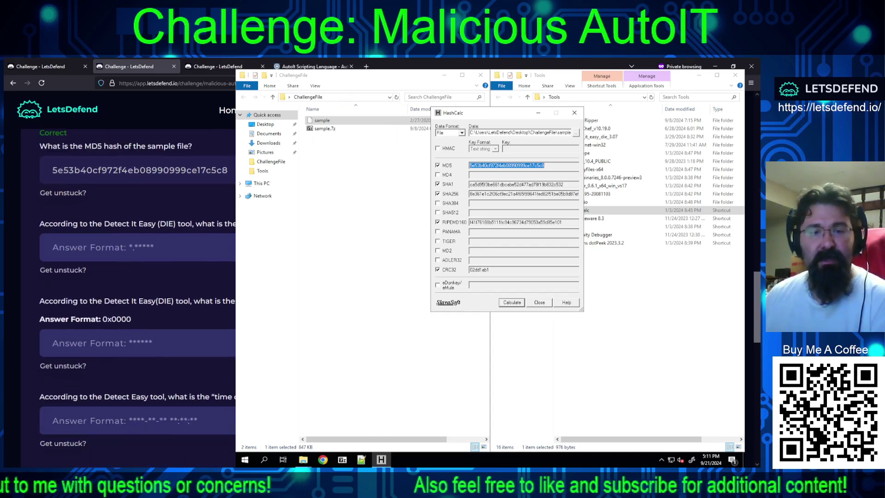
left_click(546, 305)
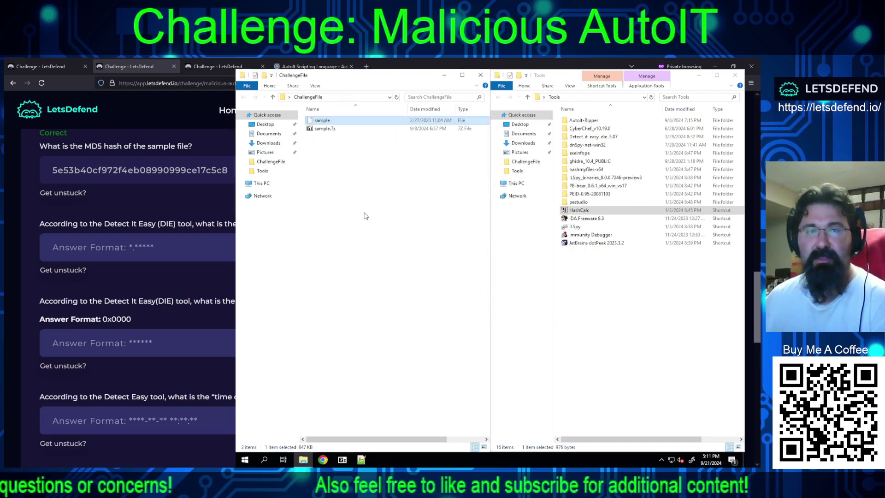
Rename the sample.7z archive in the ChallengeFile folder to AutoIT.7z and copy the file.
left_click(323, 130)
left_click(323, 129)
type("AutoIT.7z")
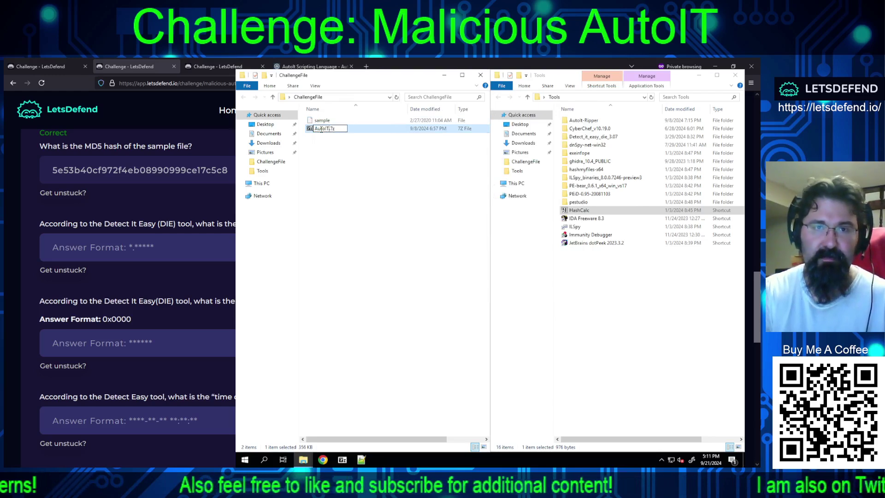
key("Return")
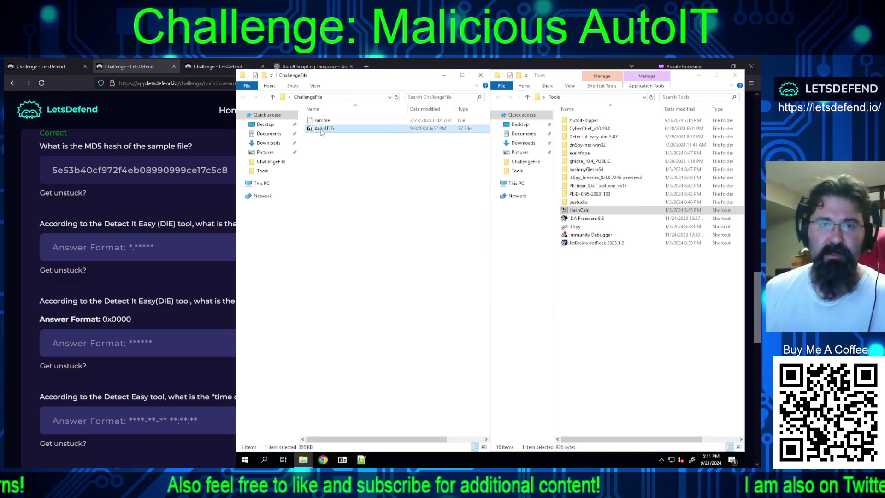
right_click(321, 132)
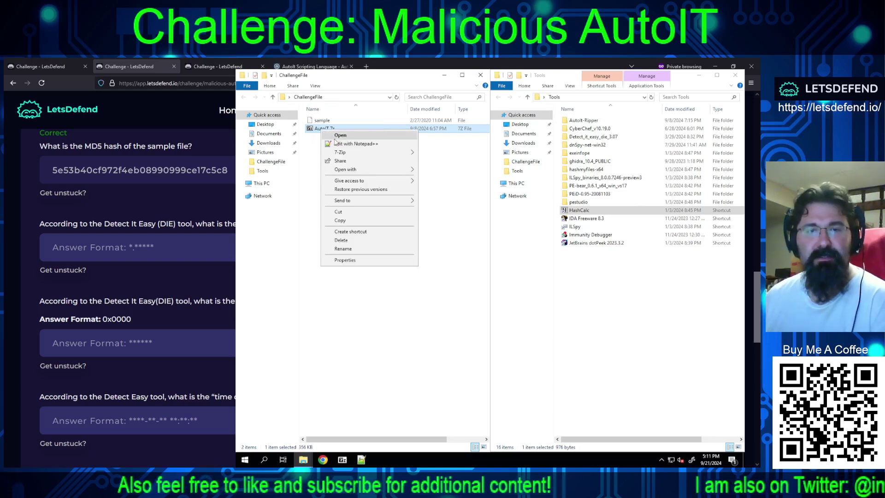
left_click(341, 220)
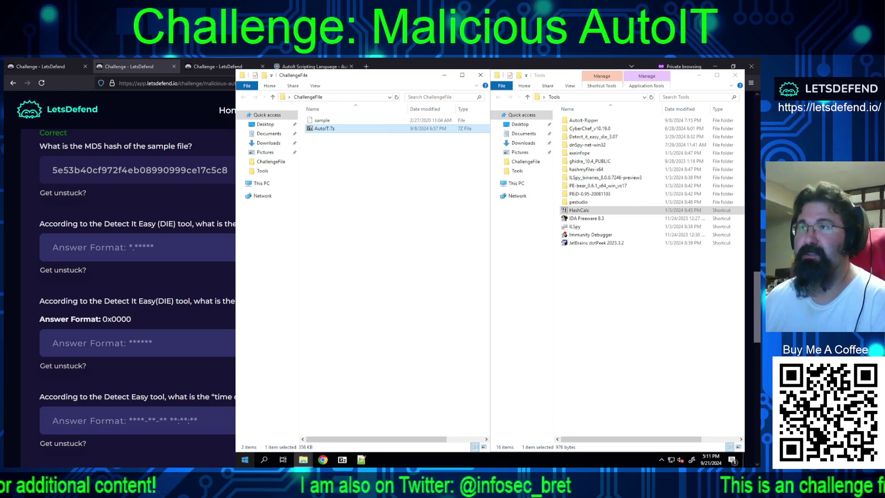
Launch die.exe from the Detect_it_easy_die_3.07 folder in Tools on the lab machine.
left_click(367, 297)
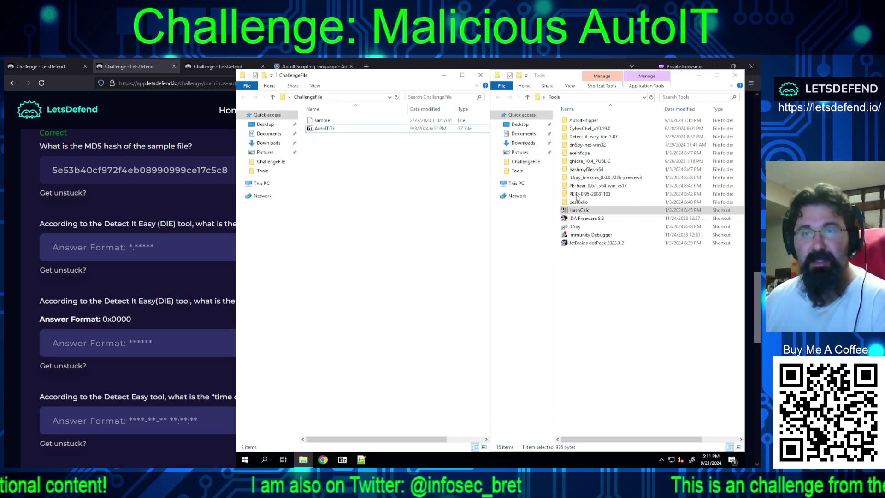
double_click(584, 138)
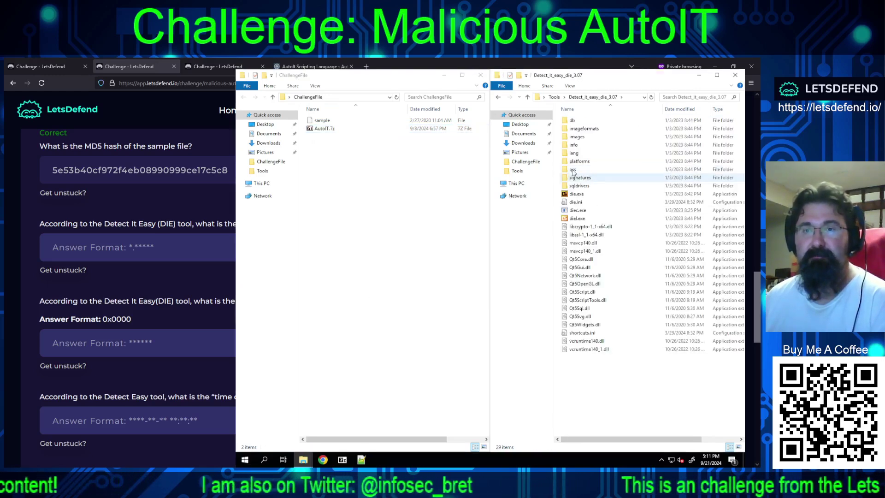
left_click(573, 195)
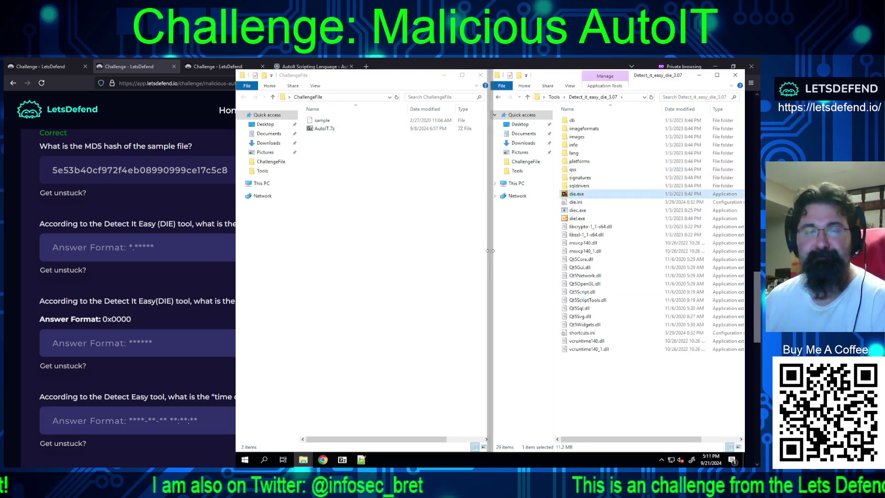
key("Return")
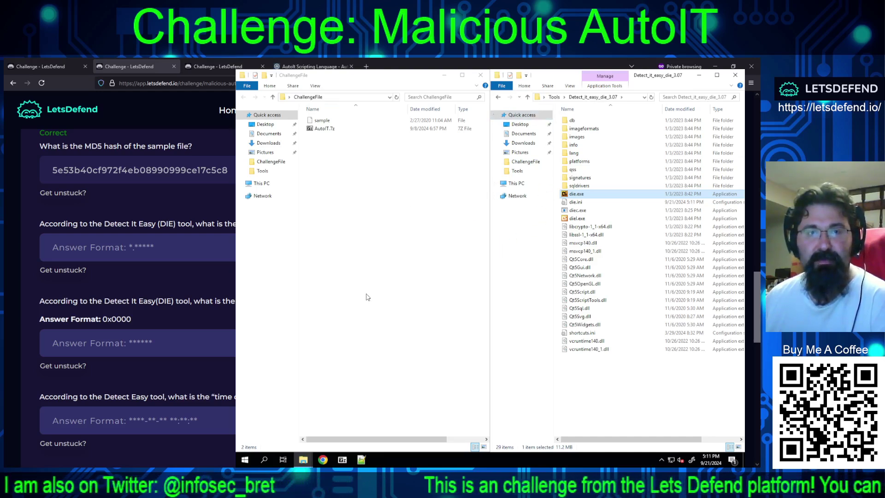
Copy the sample's MD5 hash 5e53b40cf972f4eb08990999ce17c5c8 from the challenge page and look it up on virustotal.com in a new browser tab.
double_click(165, 170)
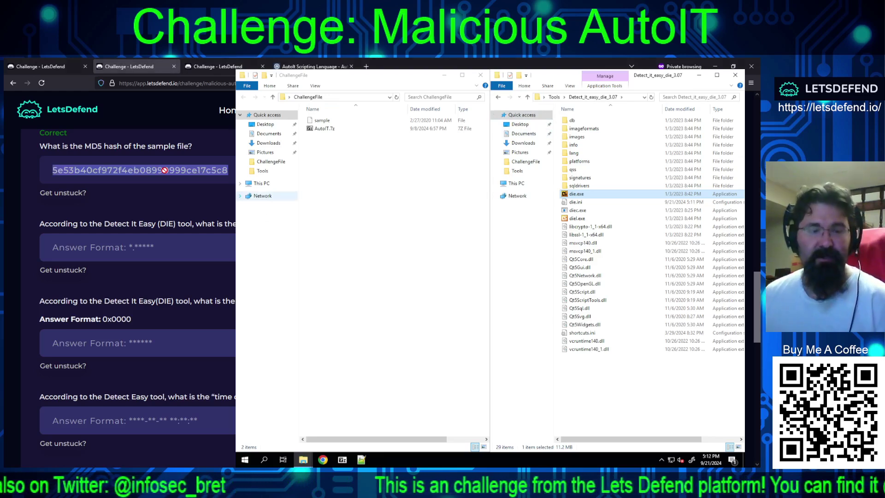
left_click(366, 66)
type("virustotalc")
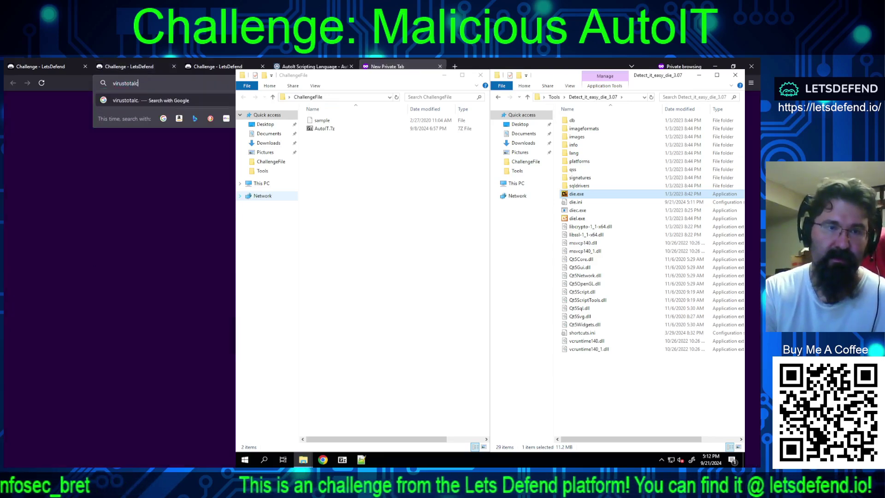
key("BackSpace")
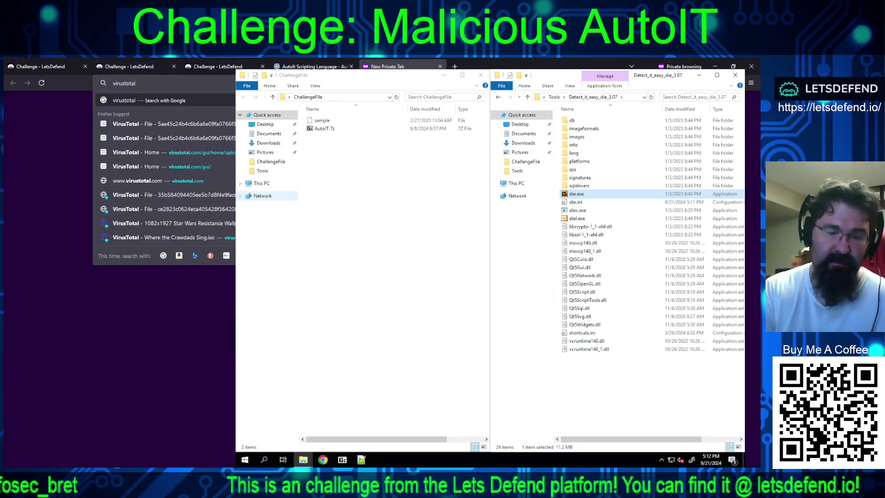
type(".com/")
key("Return")
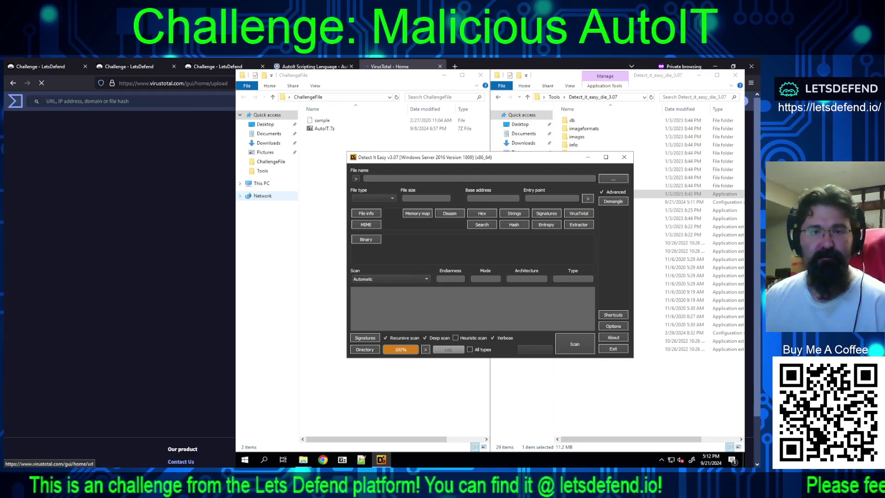
left_click(180, 103)
key("ctrl+v")
key("Return")
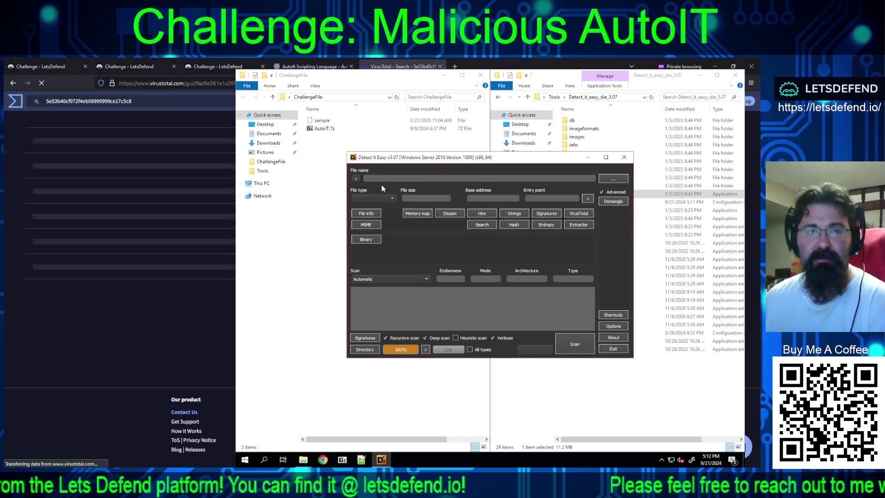
Load the sample file from the ChallengeFile folder into Detect It Easy and review its detected library, compiler and linker.
left_click_drag(322, 120, 444, 181)
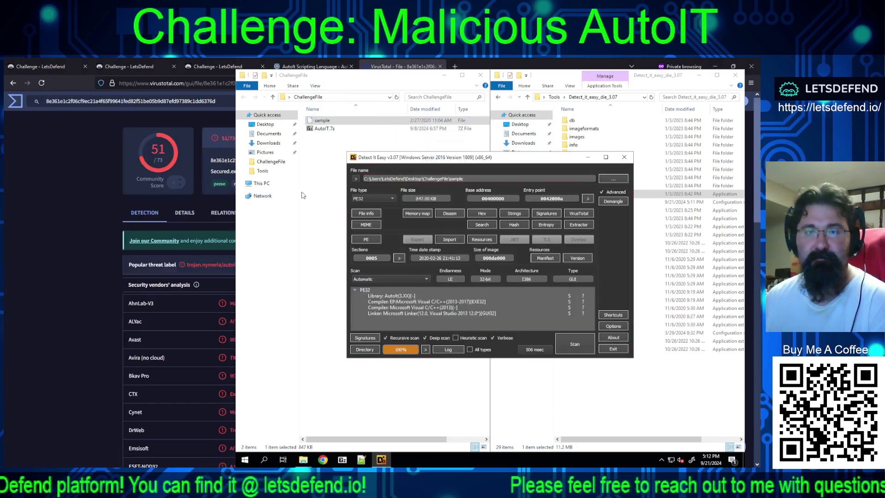
left_click(403, 298)
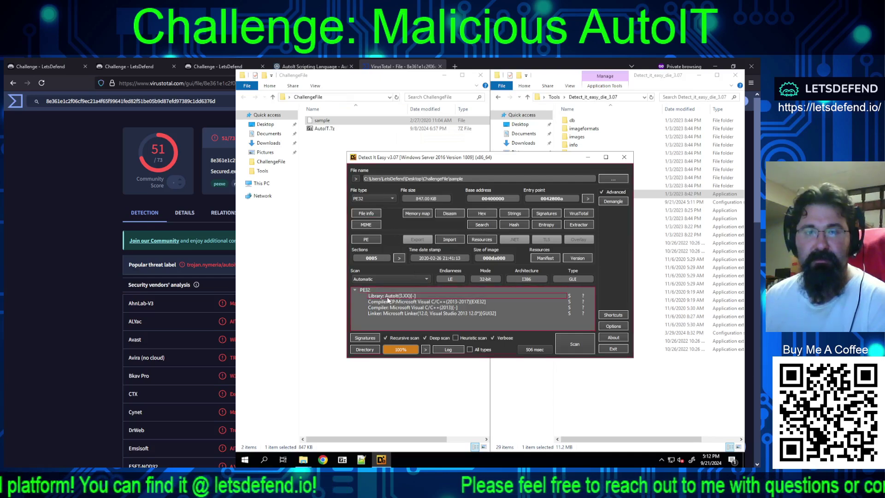
left_click(405, 302)
left_click(408, 313)
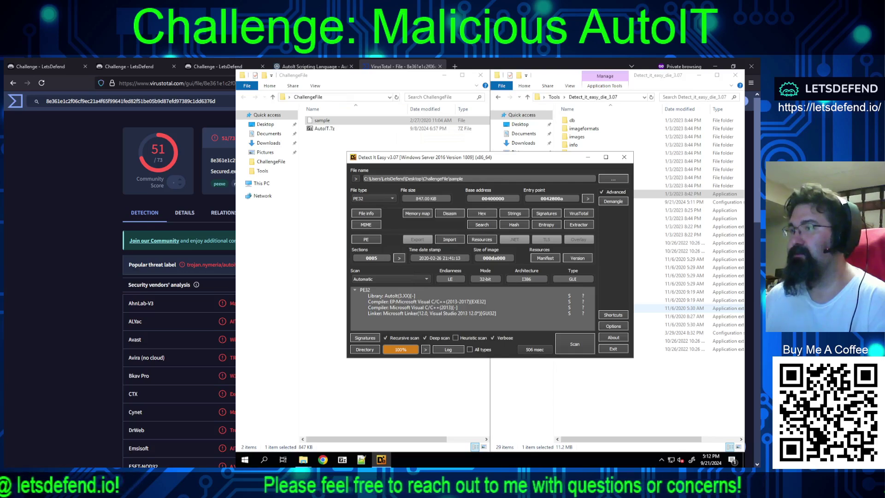
Switch to the VirusTotal report in the browser and examine the sample's detections, details, and contacted URLs and domains.
key("alt+Tab")
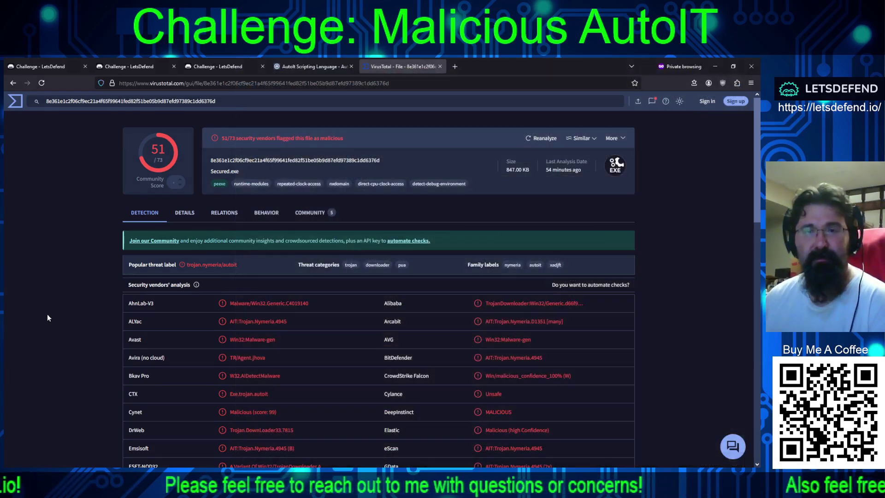
mouse_move(572, 170)
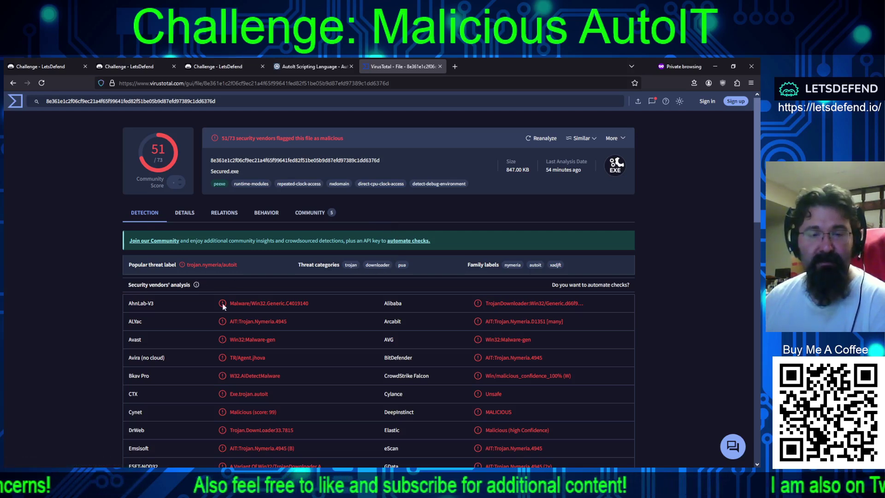
left_click(182, 213)
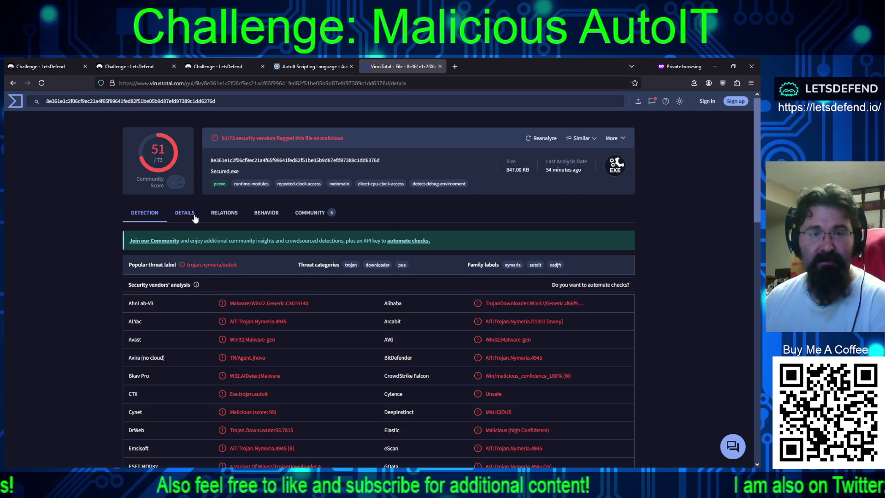
left_click(228, 215)
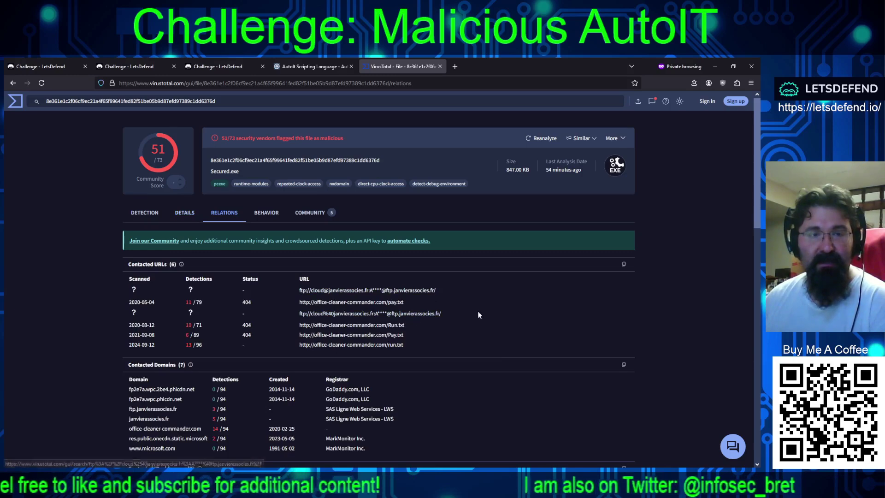
scroll(473, 320, "down", 4)
scroll(463, 328, "up", 4)
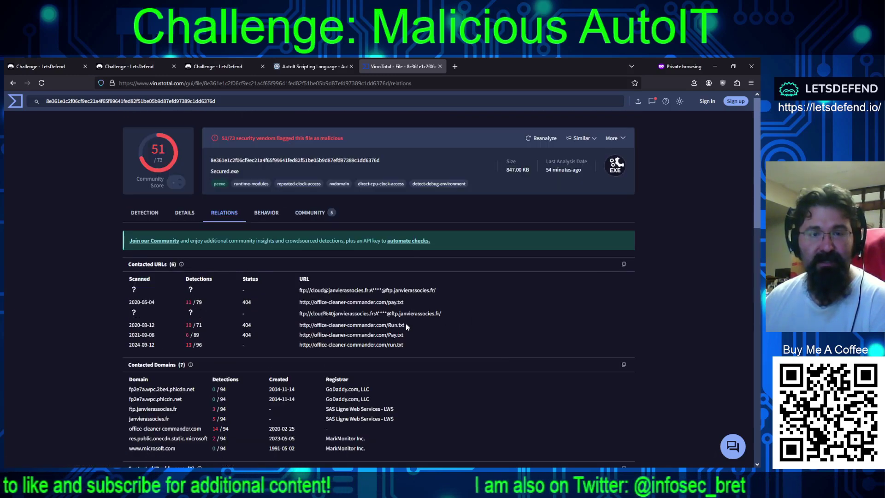
scroll(406, 327, "down", 4)
scroll(406, 327, "up", 4)
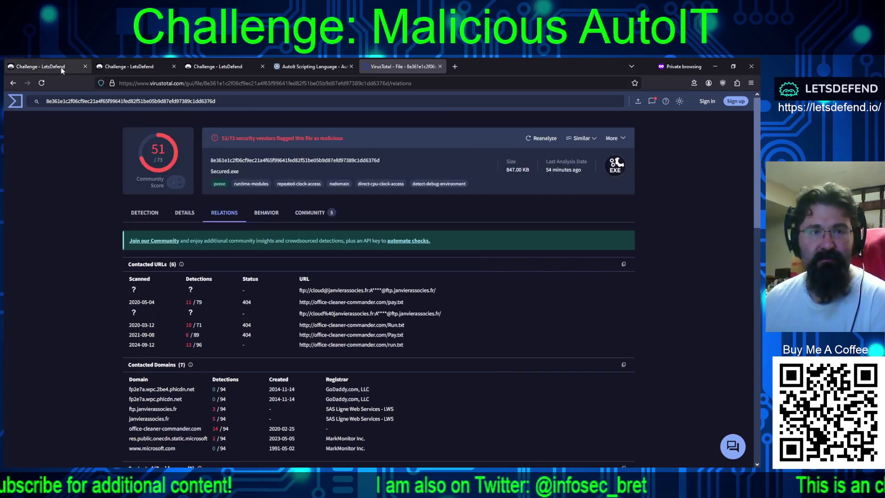
Submit 6.58565 as the answer to the sample file entropy question on the Malicious AutoIT challenge page.
left_click(124, 66)
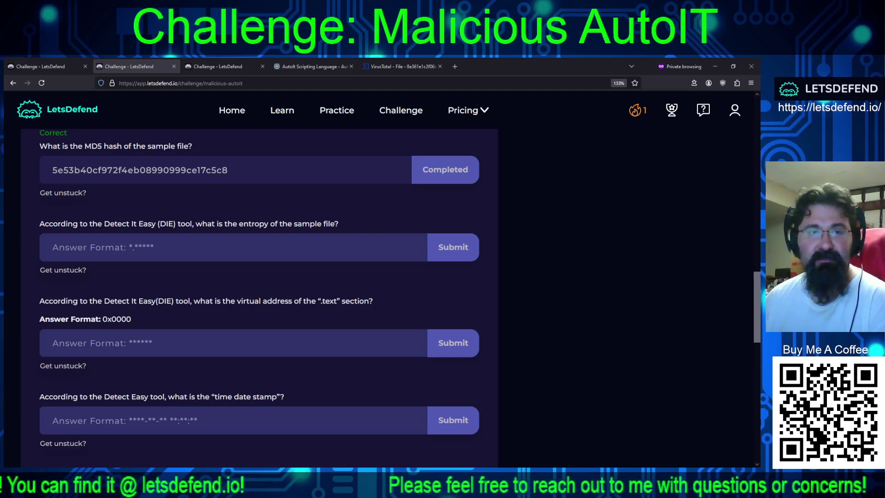
left_click(147, 248)
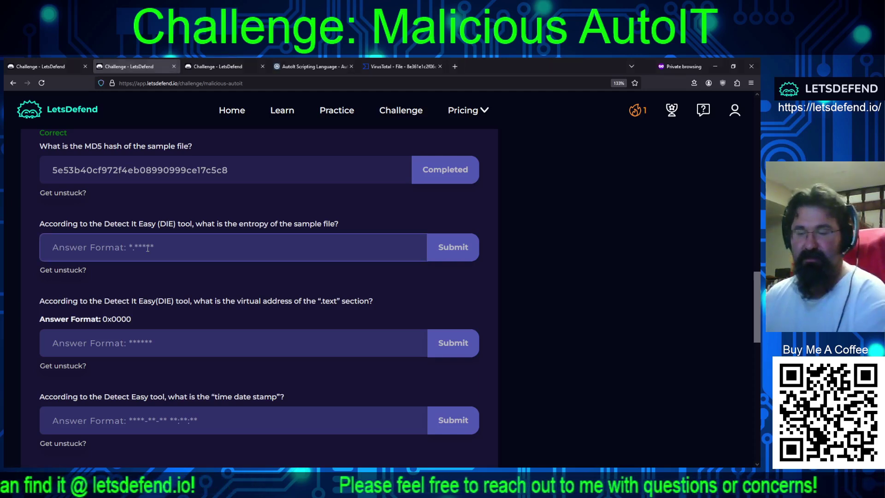
type("6")
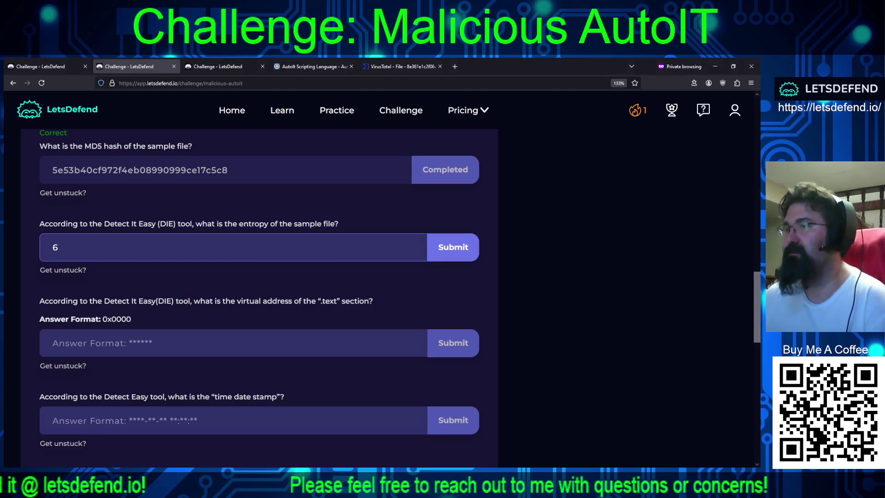
key("alt+Tab")
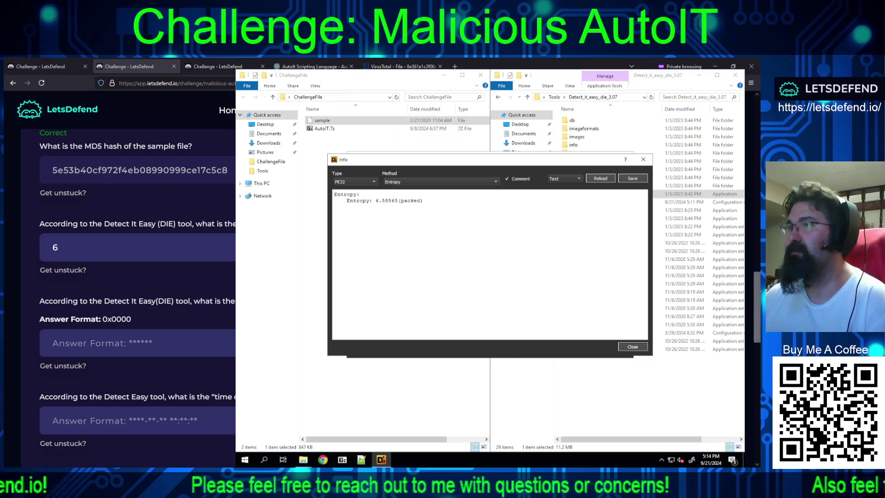
left_click(206, 244)
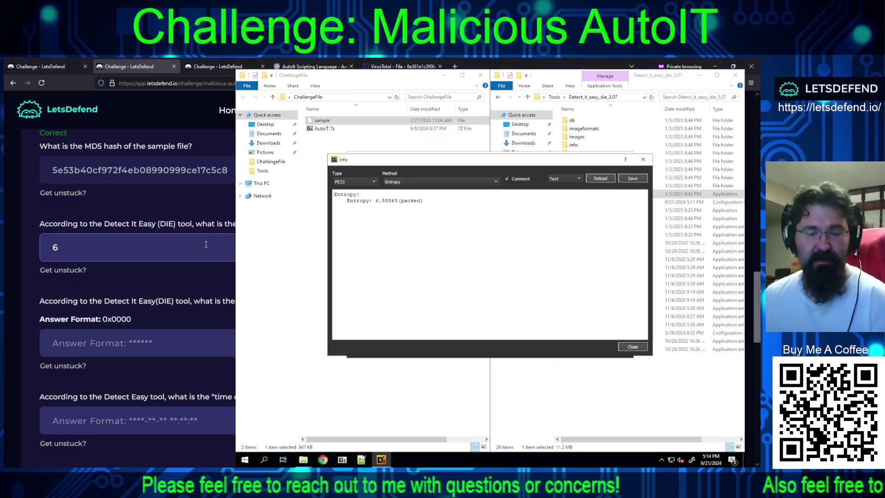
type(".58")
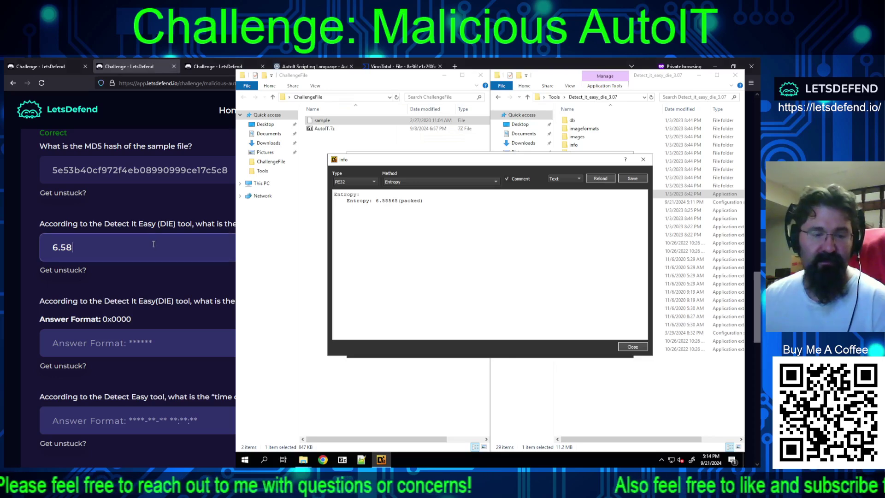
type("565")
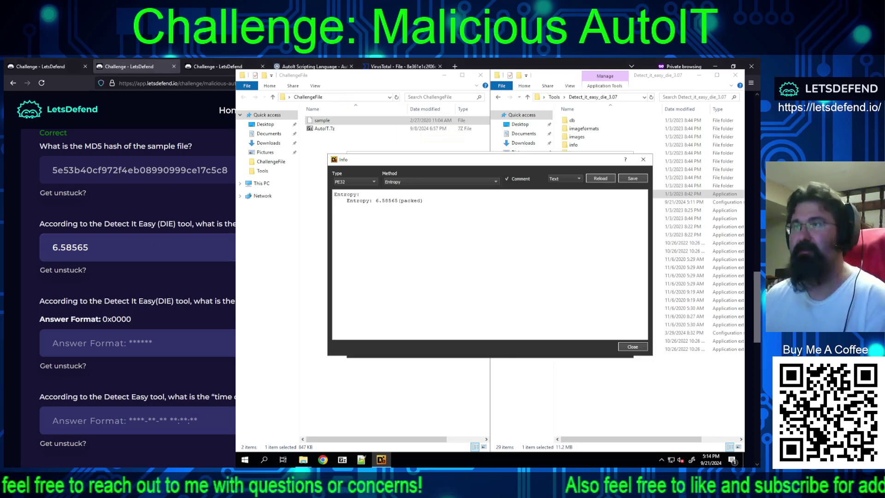
key("Return")
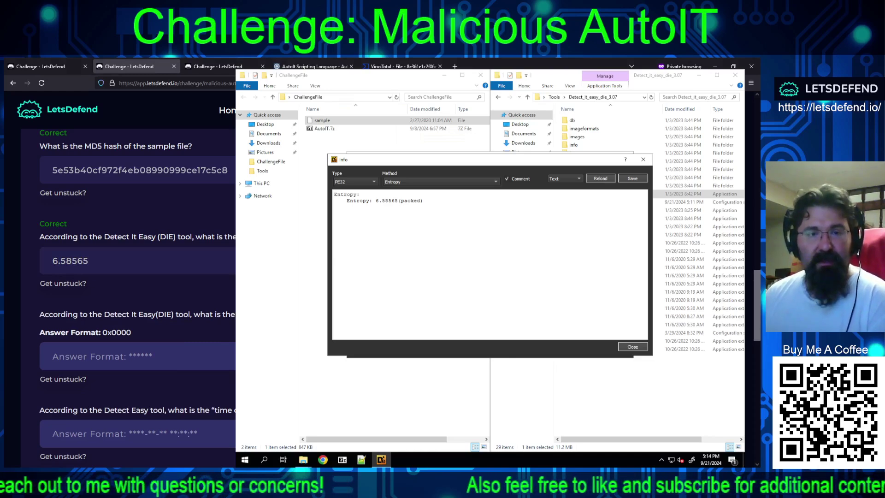
Reopen the sample's file info in Detect It Easy and review its Entropy, Hash and Entry point details.
left_click(362, 175)
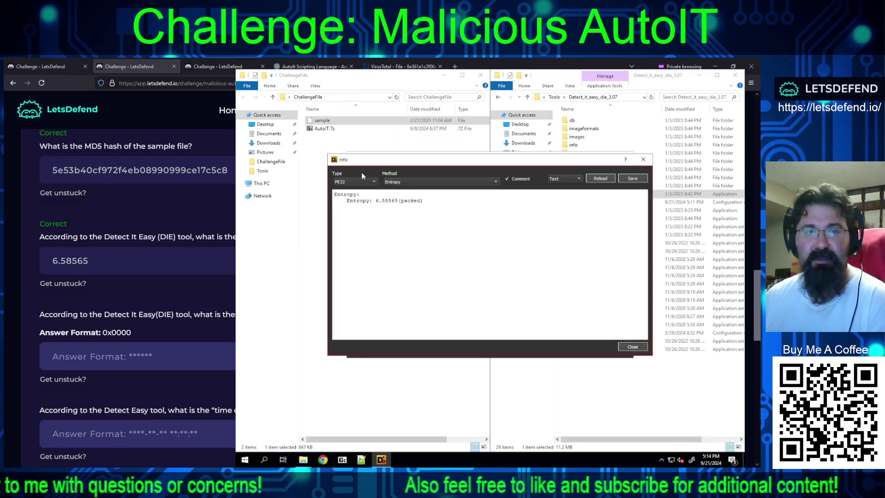
left_click(632, 346)
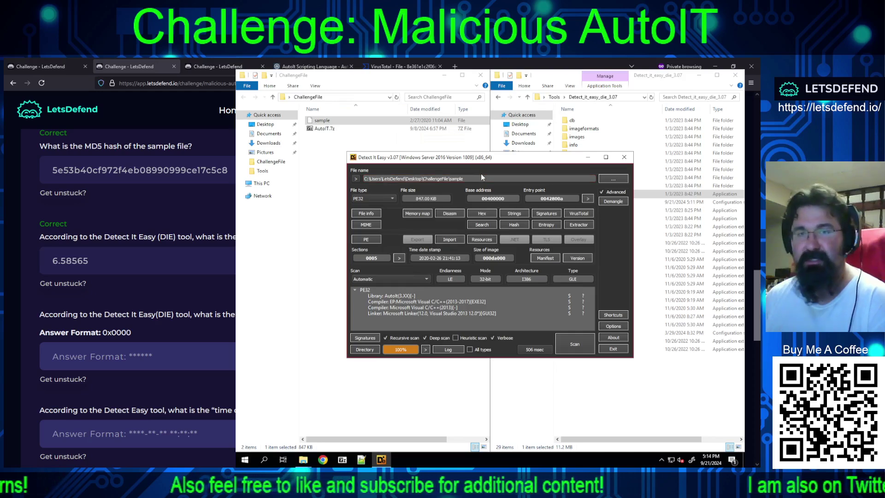
left_click(363, 212)
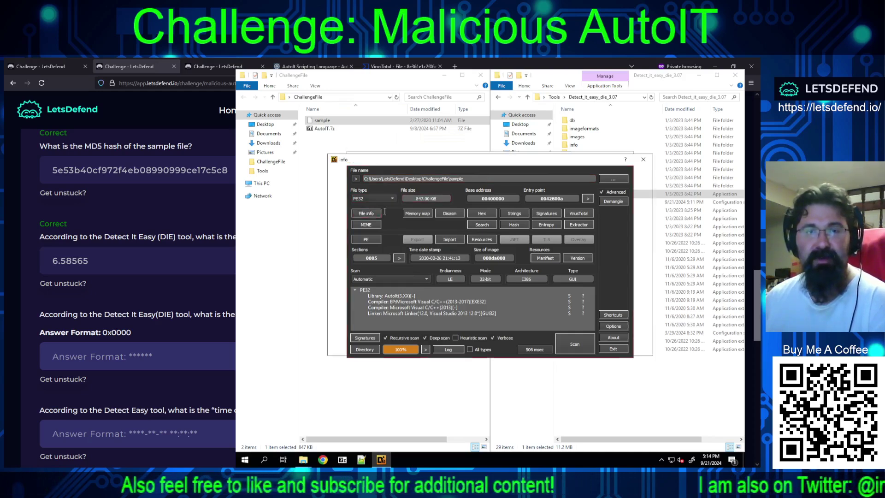
left_click(417, 183)
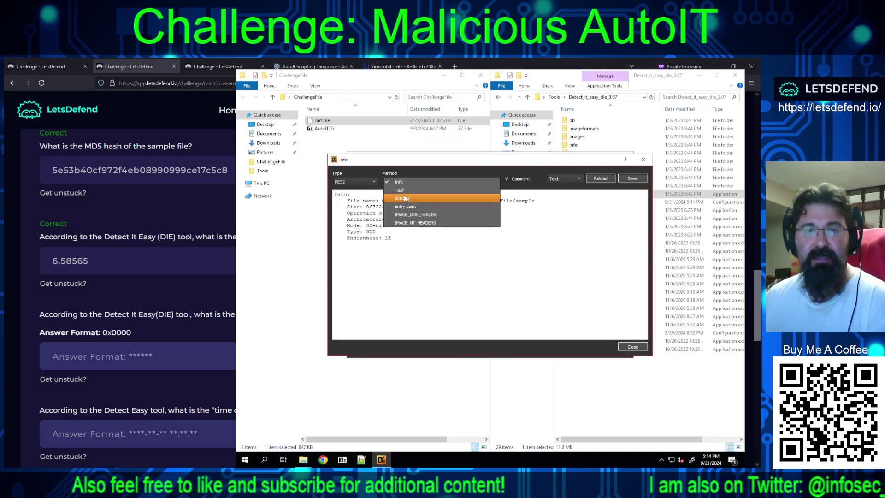
left_click(404, 194)
left_click(437, 180)
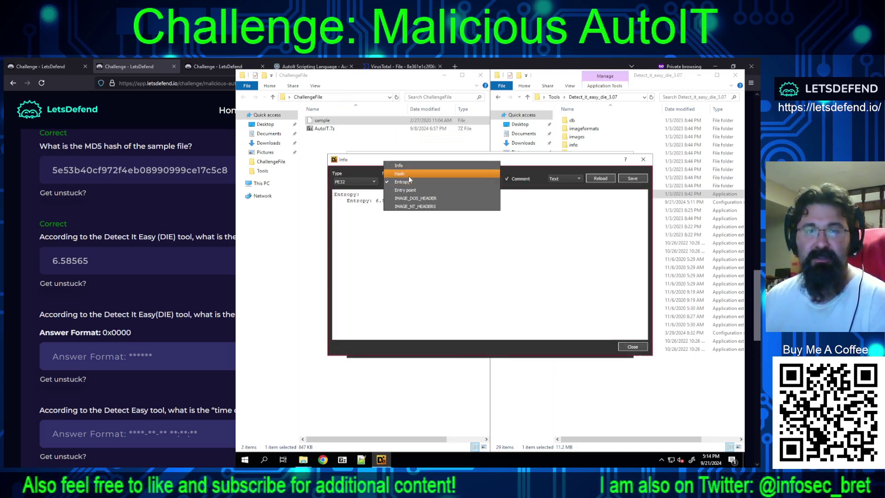
left_click(409, 176)
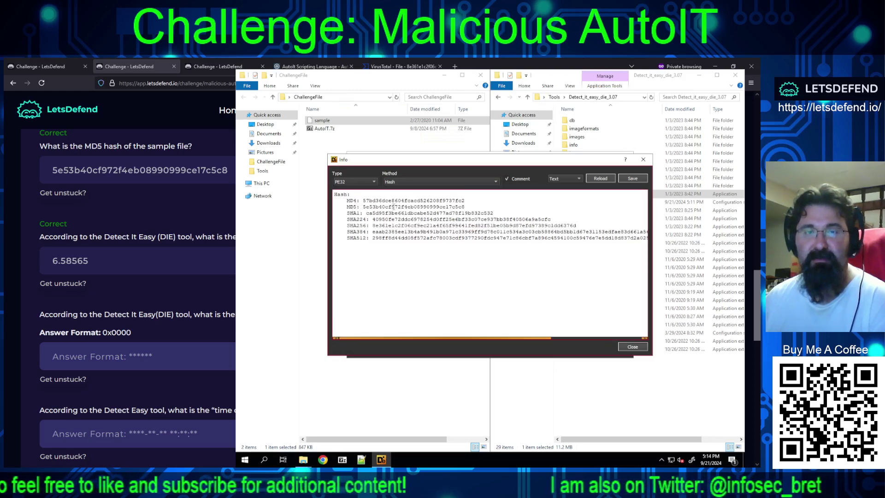
left_click(419, 179)
left_click(416, 200)
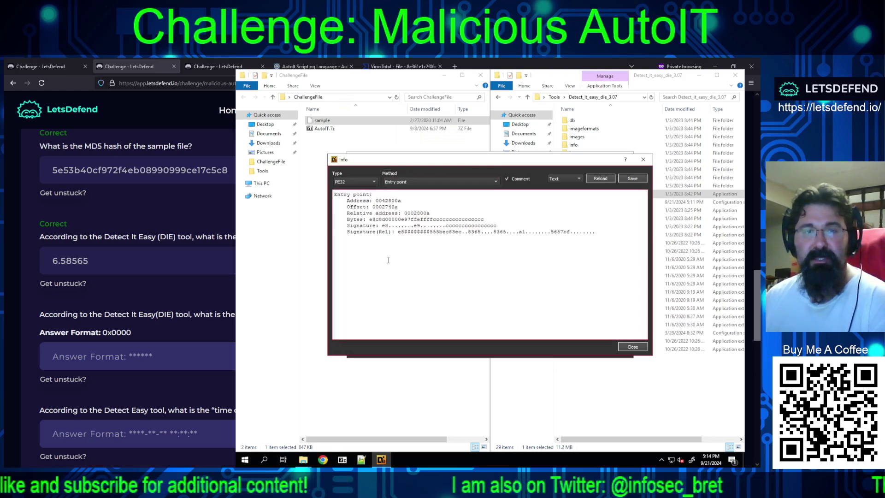
Examine the sample's IMAGE_DOS_HEADER and IMAGE_NT_HEADERS fields, then close the file info.
left_click(425, 182)
left_click(424, 188)
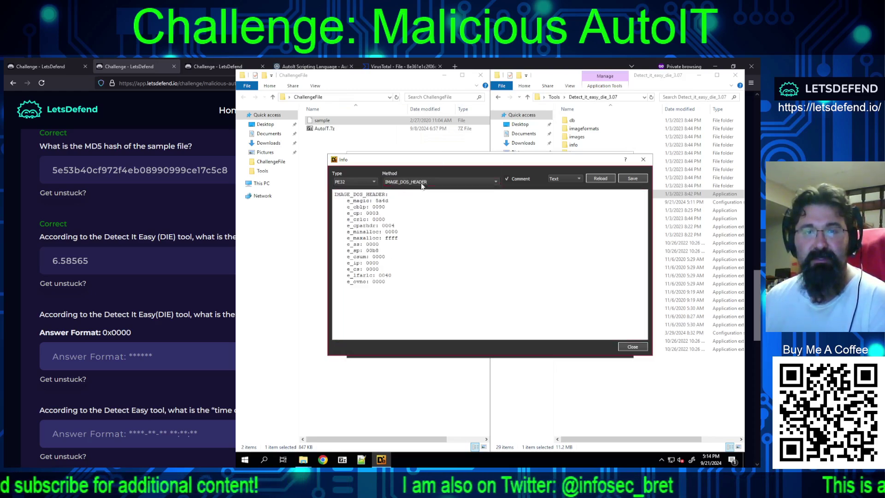
left_click(433, 183)
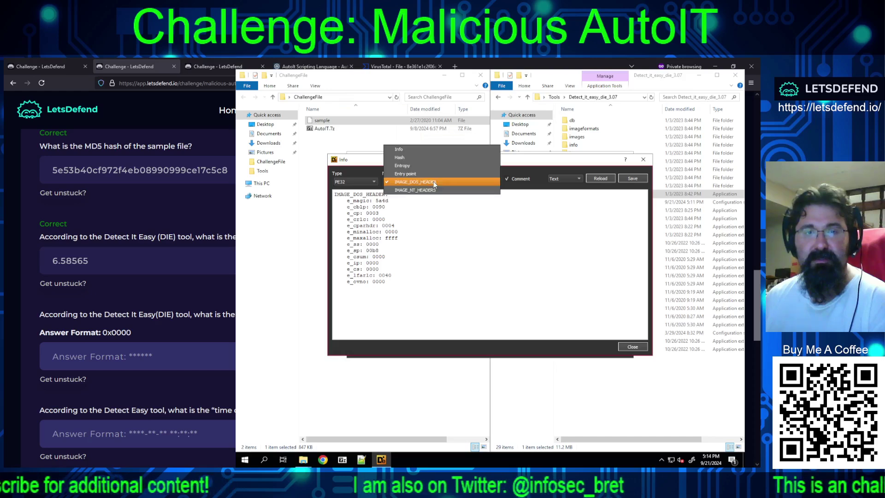
left_click(430, 191)
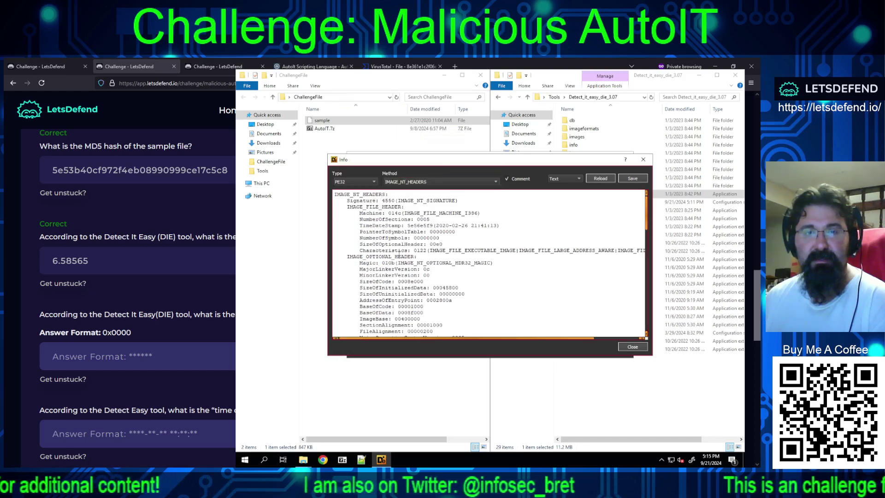
scroll(494, 229, "down", 12)
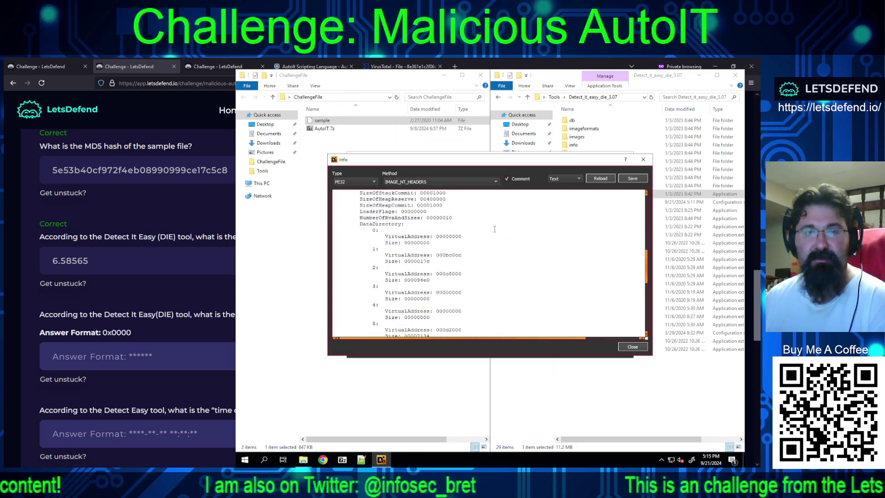
scroll(495, 229, "down", 3)
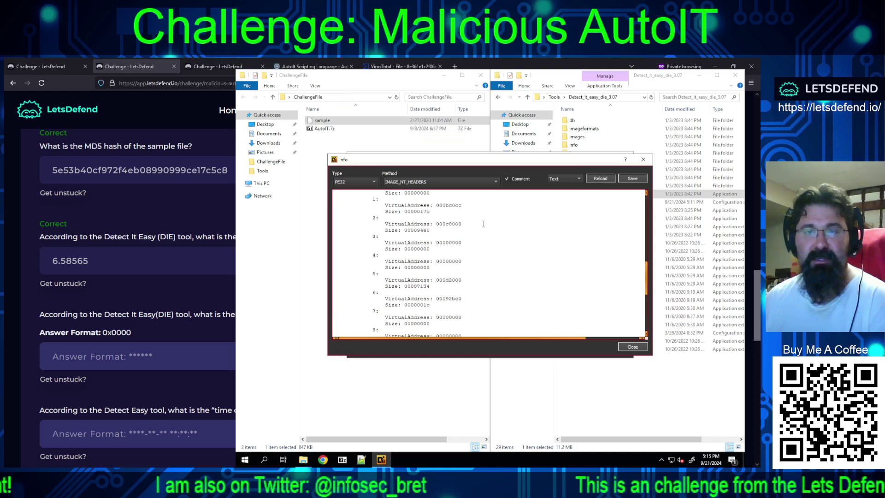
scroll(484, 224, "up", 15)
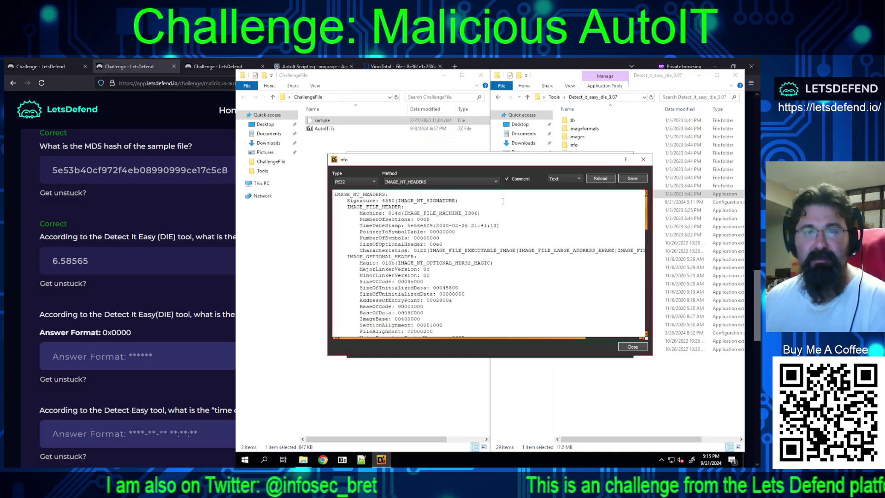
left_click(630, 347)
Open the sample's memory map in Detect It Easy and inspect the .text section's addresses.
left_click(417, 214)
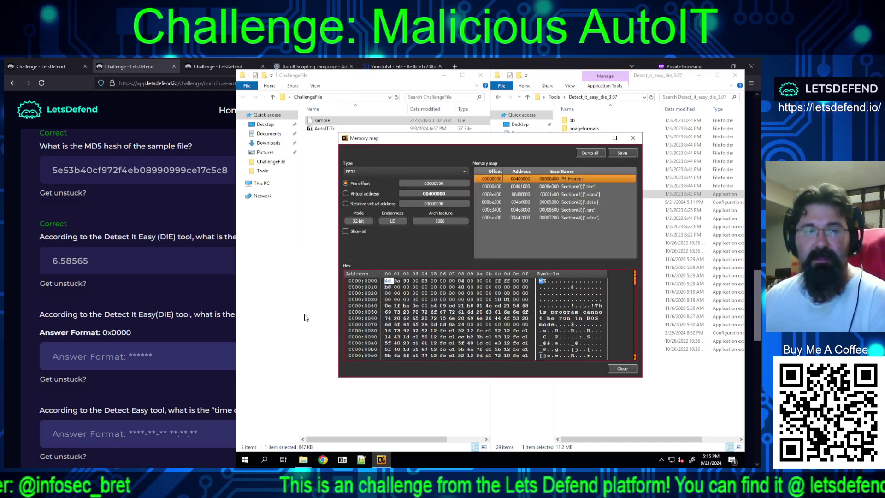
scroll(139, 299, "down", 3)
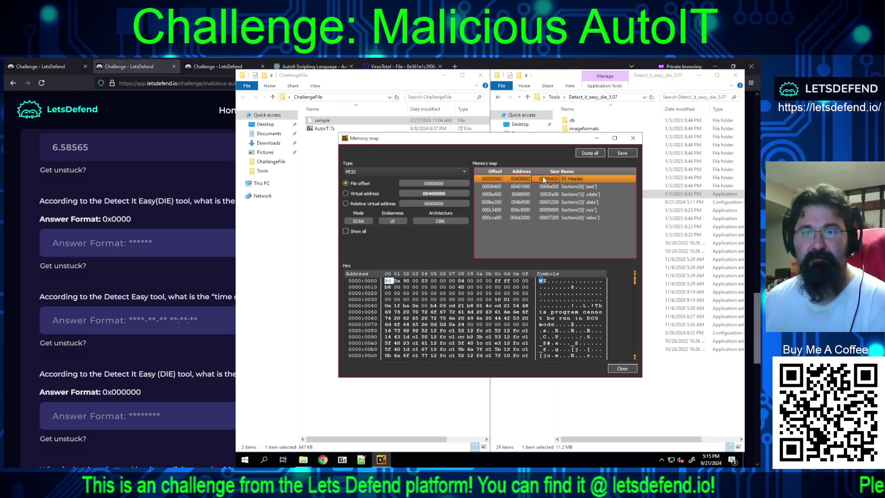
left_click(575, 187)
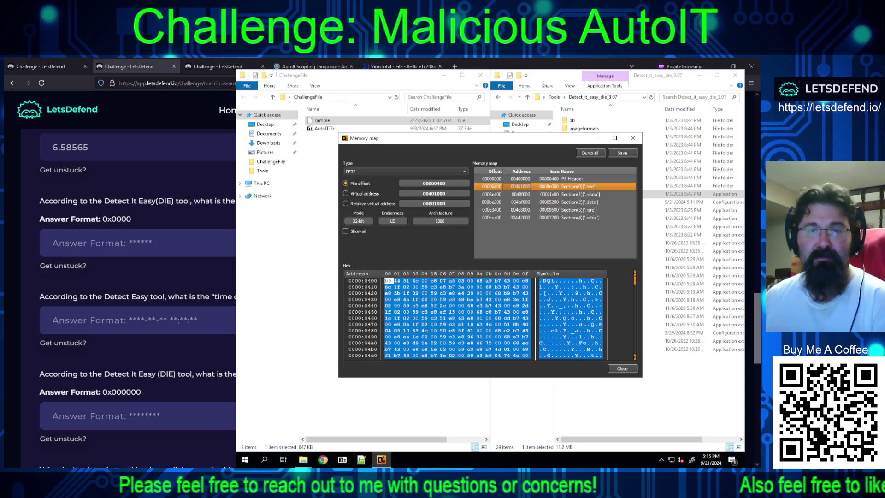
Try 0x401000 as the answer to the Detect It Easy question with answer format 0x0000.
left_click(139, 242)
type("0x4")
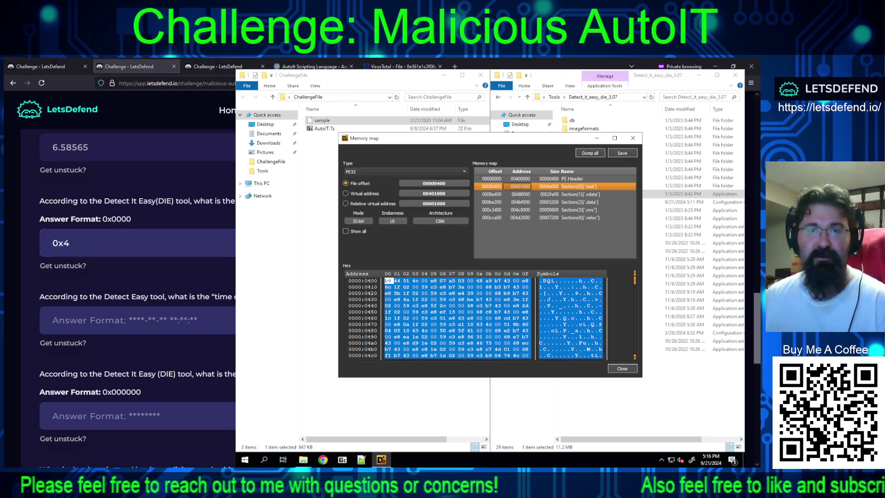
left_click(521, 194)
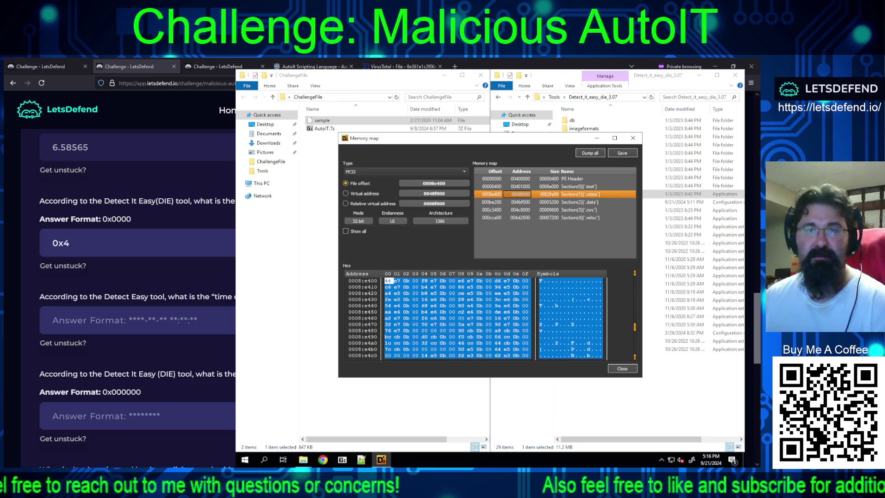
left_click(103, 242)
type("0")
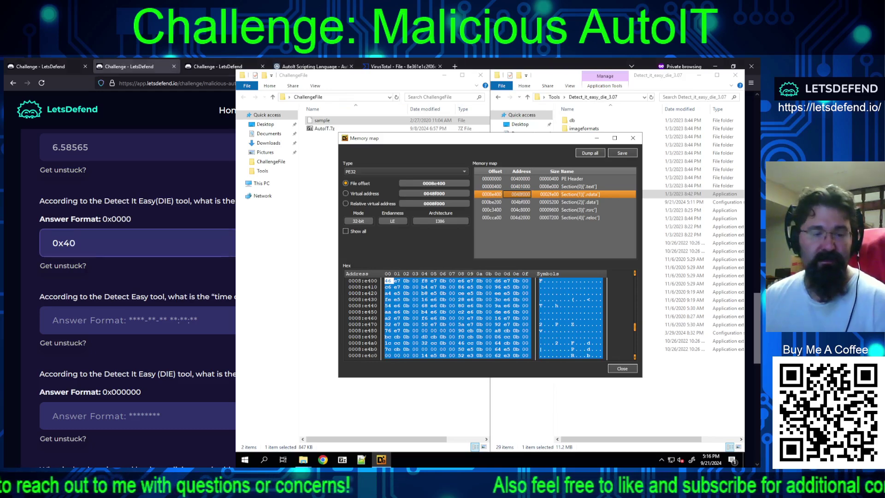
type("1000")
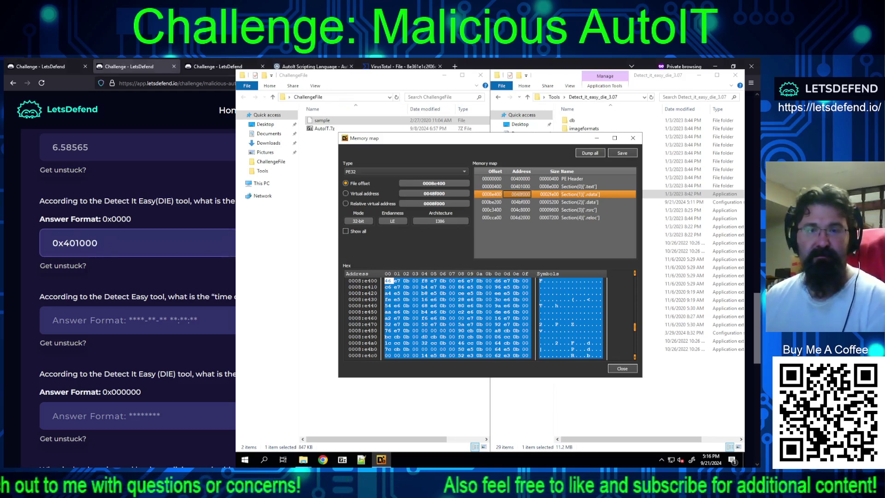
key("Return")
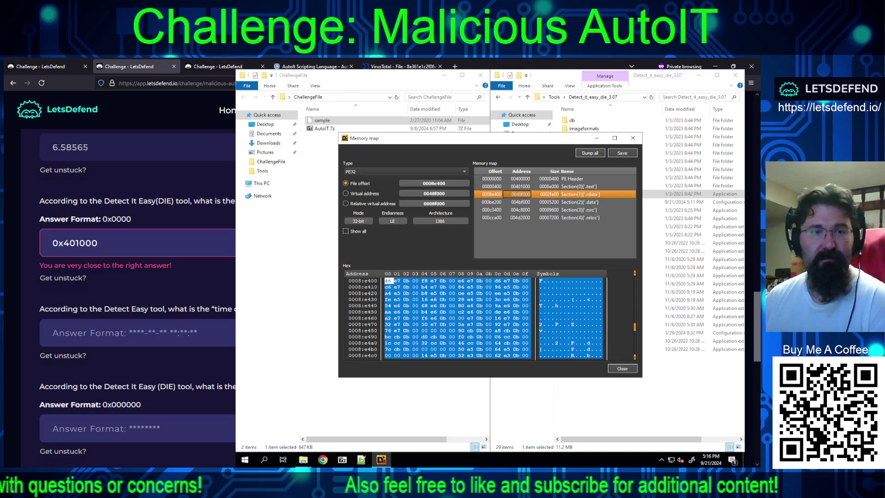
Select the .text section in the memory map again and show its position as a relative virtual address.
left_click(382, 466)
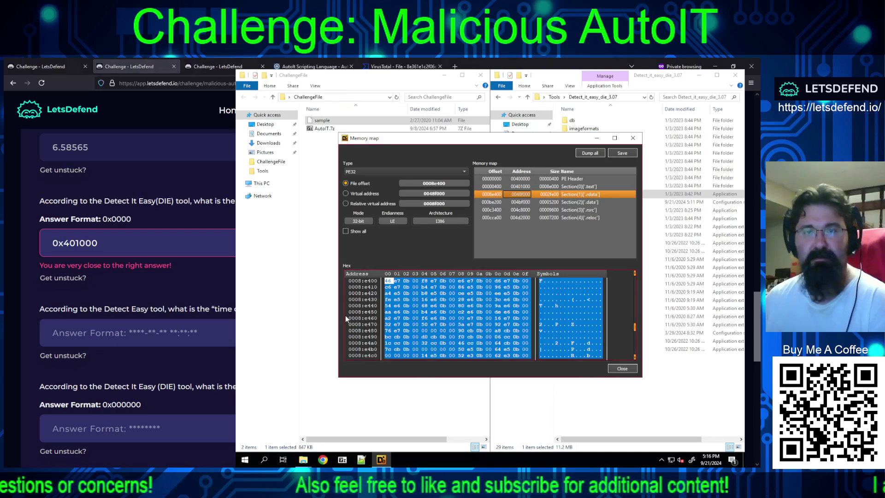
left_click(516, 186)
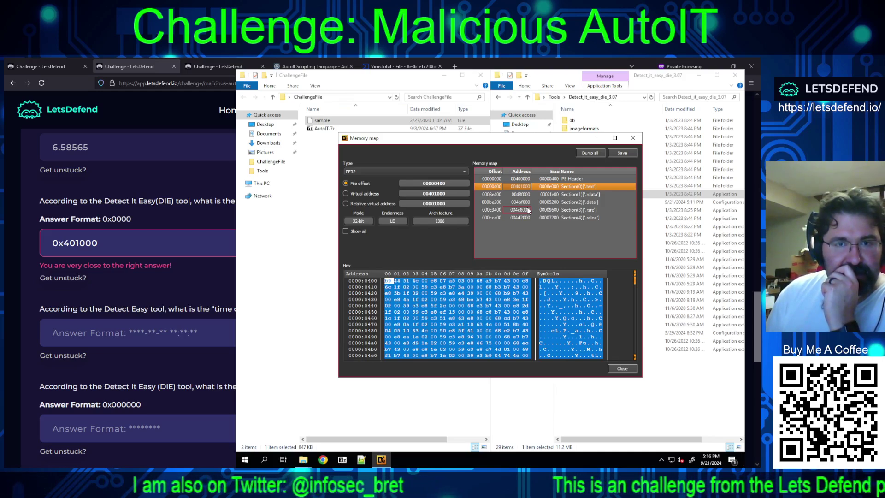
left_click(359, 194)
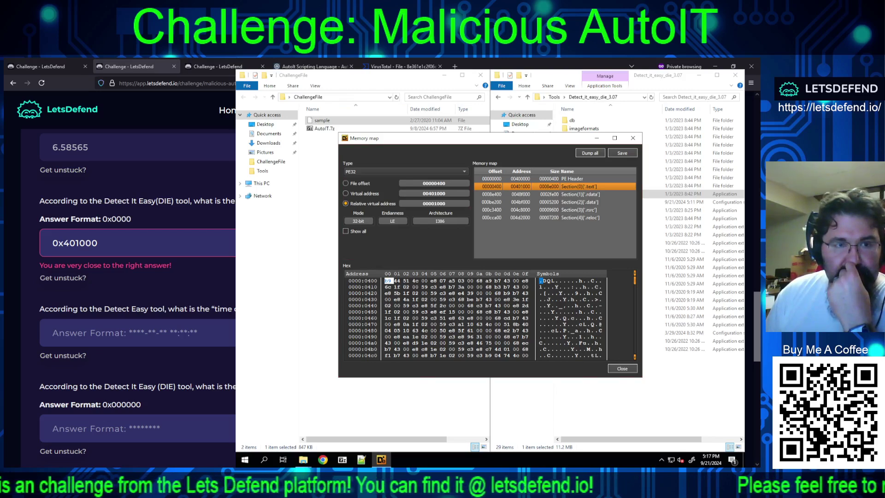
Change the answer to the question with format 0x0000 to 0x1000 and submit it.
double_click(126, 243)
key("ctrl+c")
key("BackSpace")
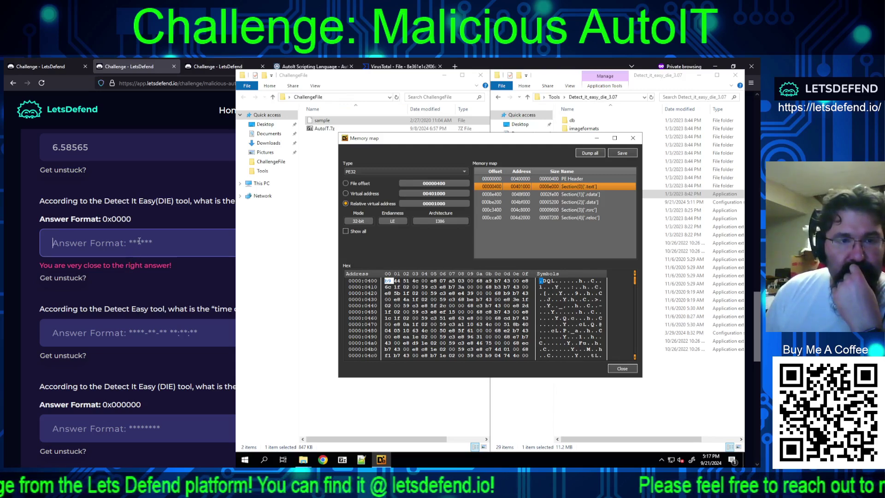
key("ctrl+v")
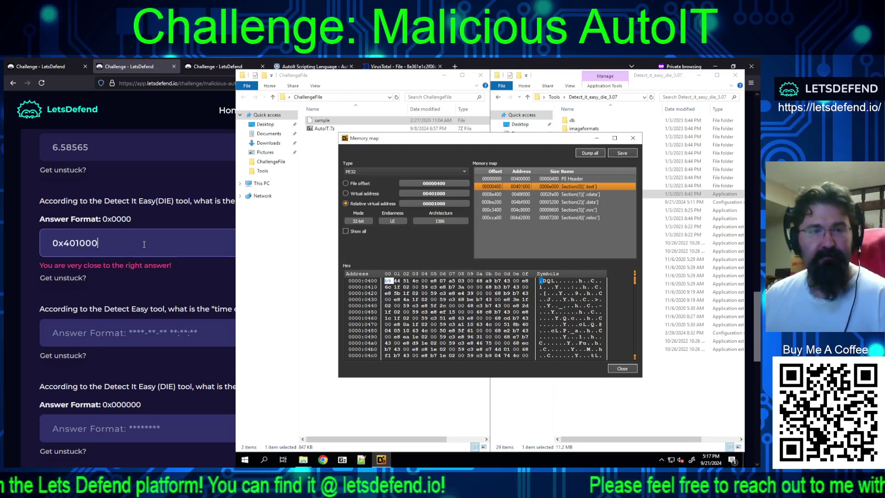
left_click(68, 243)
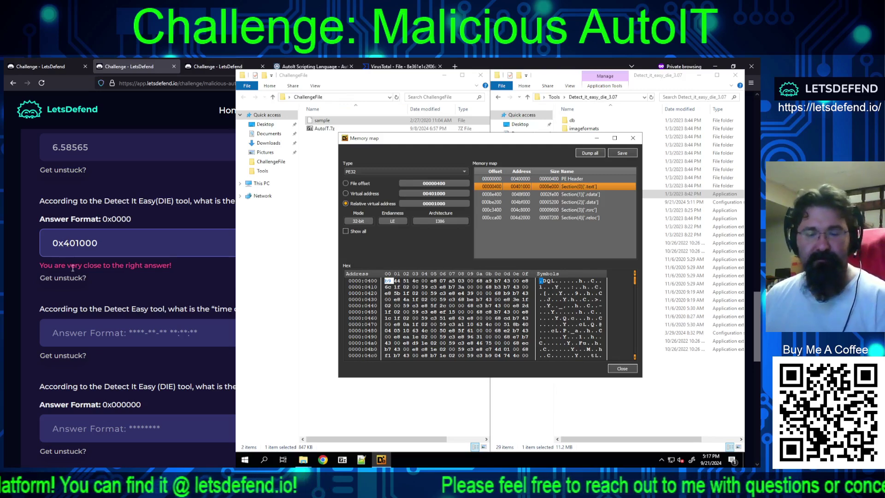
key("BackSpace")
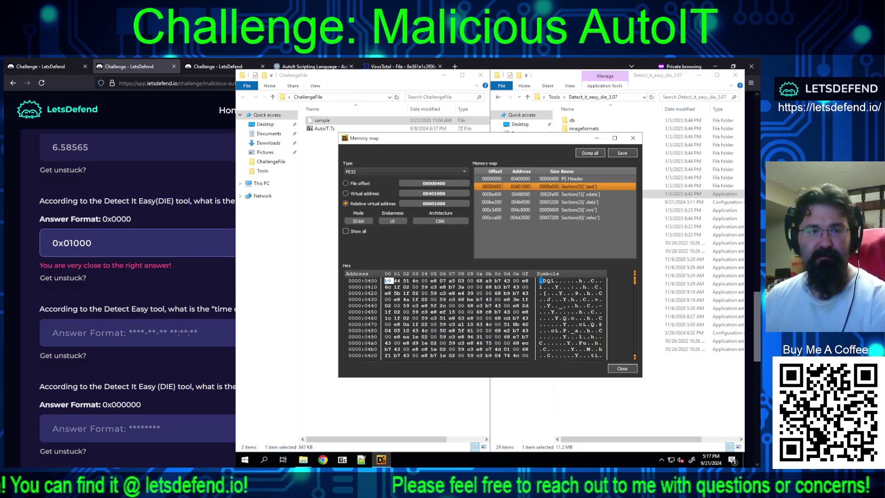
key("Delete")
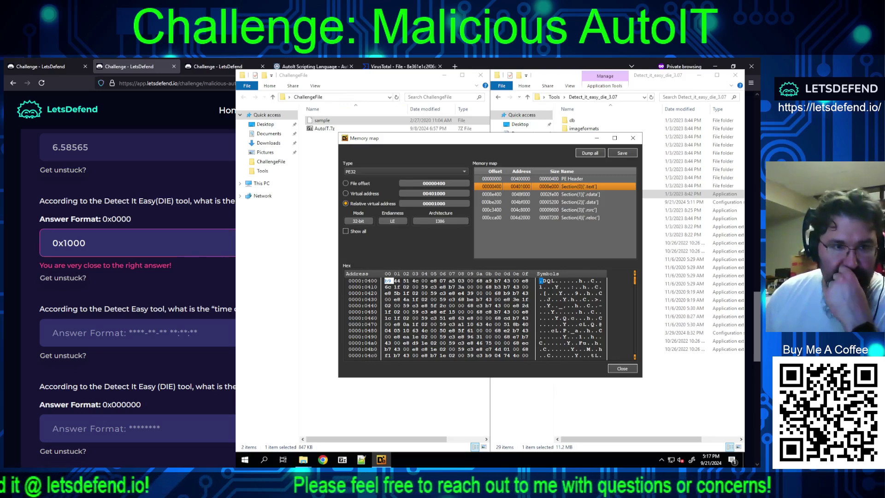
key("Return")
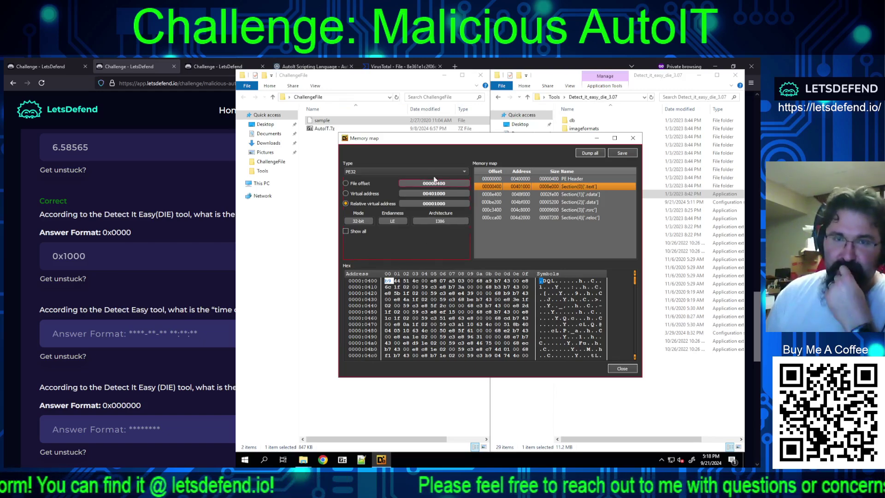
left_click(622, 368)
left_click(494, 313)
key("Up")
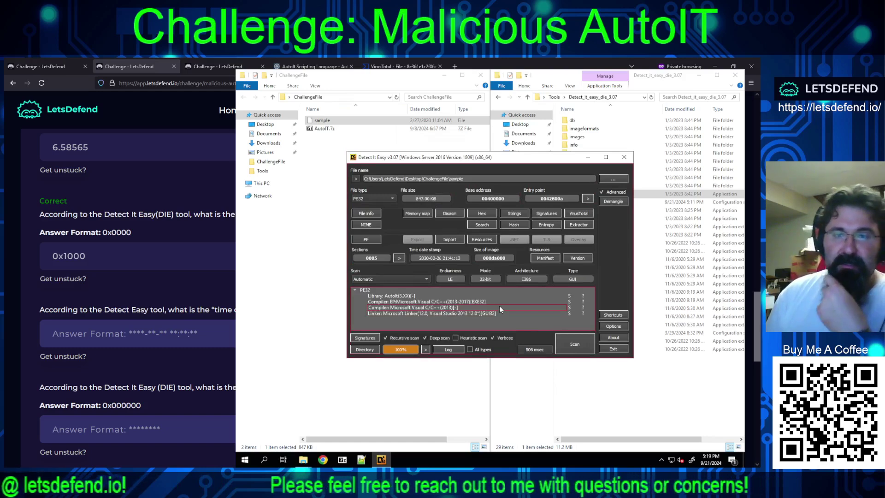
left_click(501, 300)
left_click(500, 297)
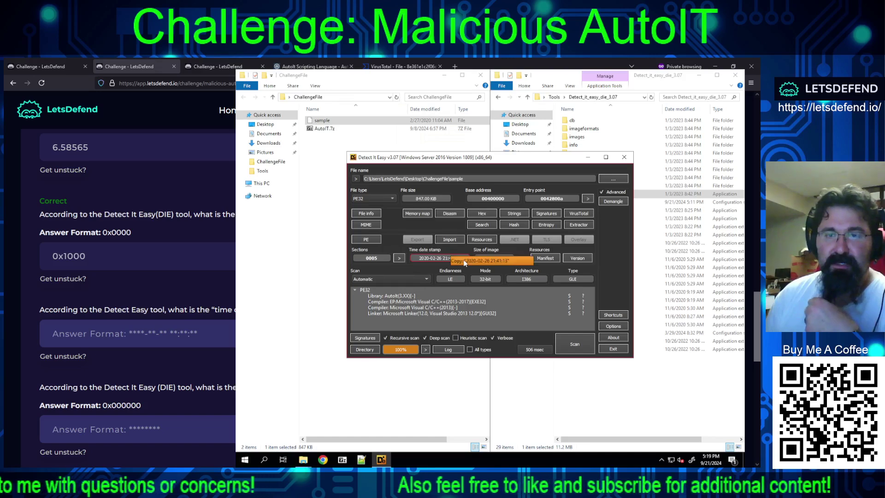
left_click(175, 332)
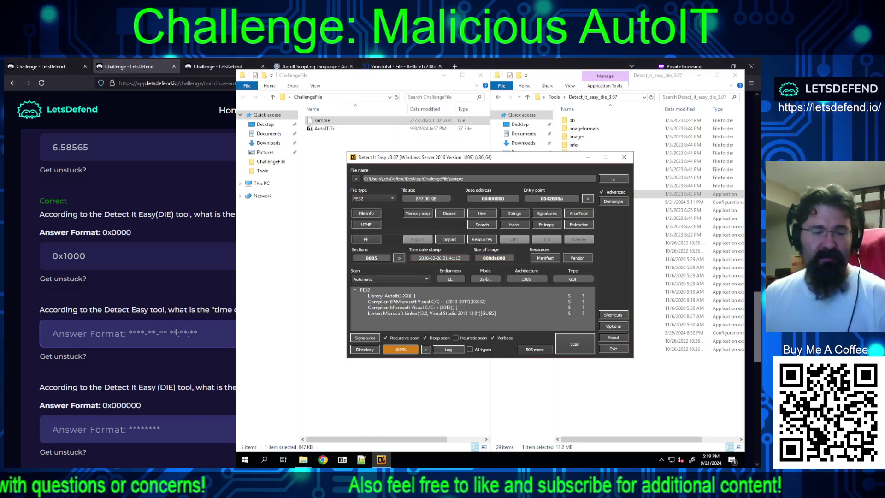
key("ctrl+v")
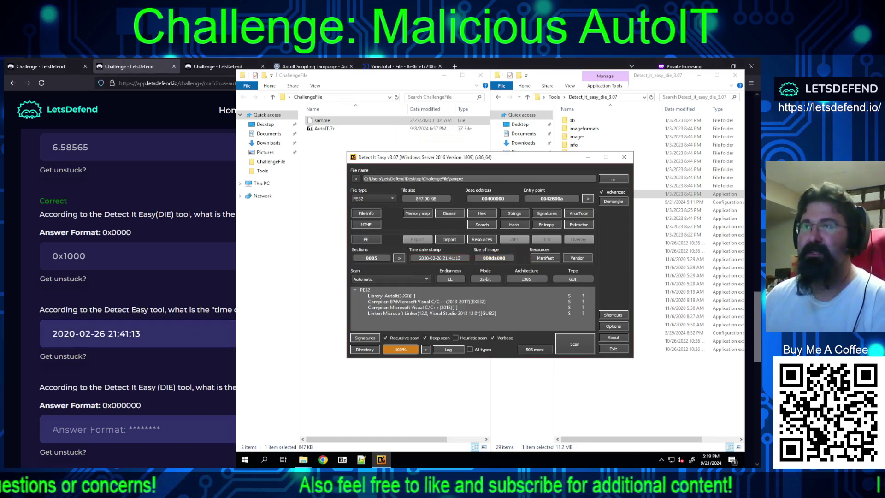
key("Return")
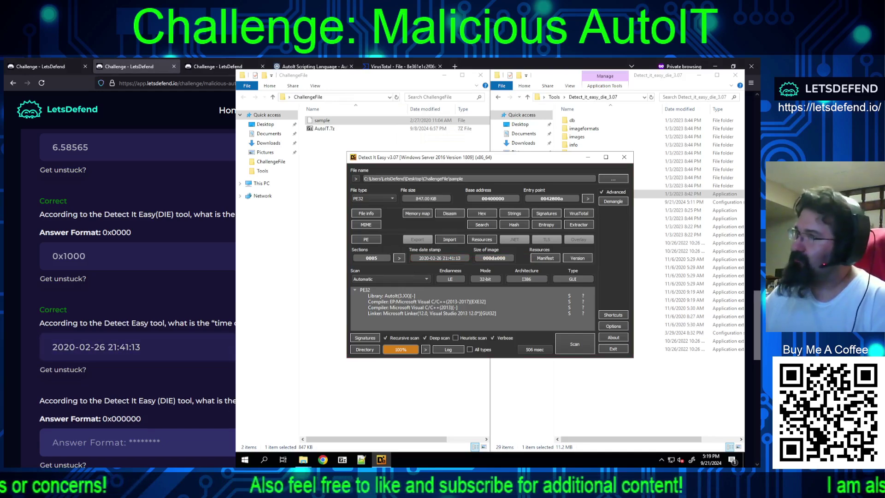
Copy the entry point address from Detect It Easy and submit it as 0x42800a for the question with answer format 0x000000.
scroll(124, 276, "down", 3)
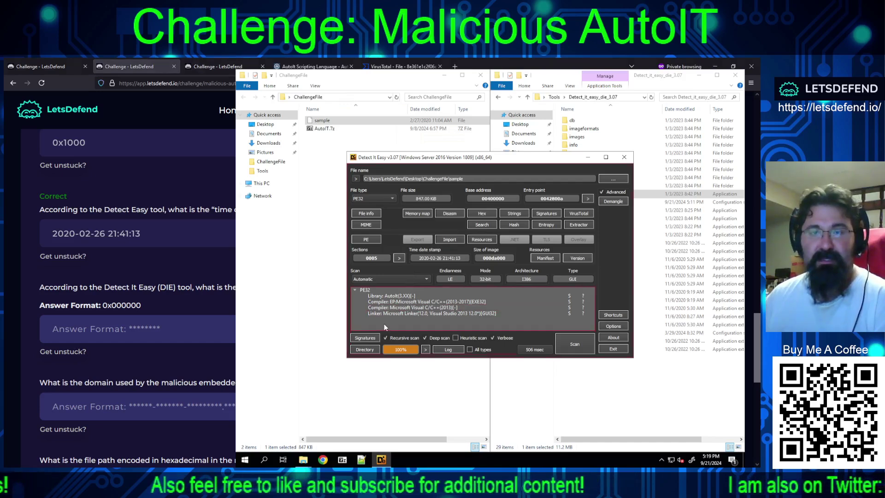
right_click(557, 199)
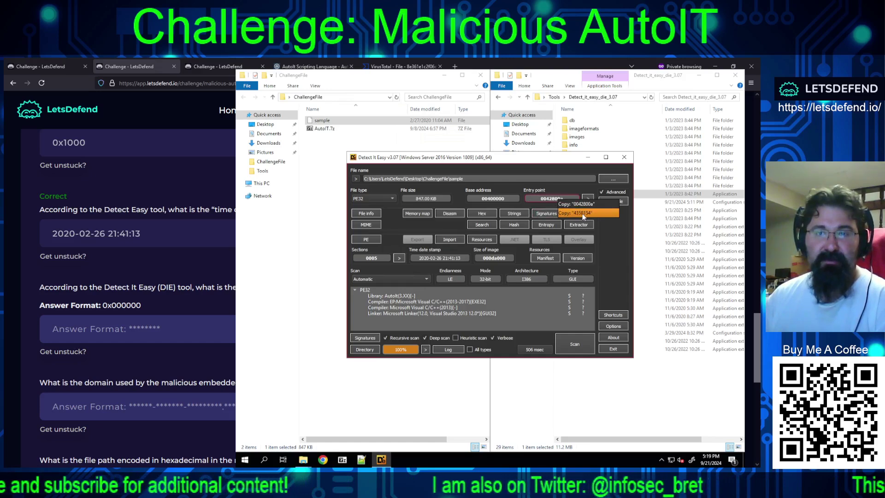
left_click(583, 215)
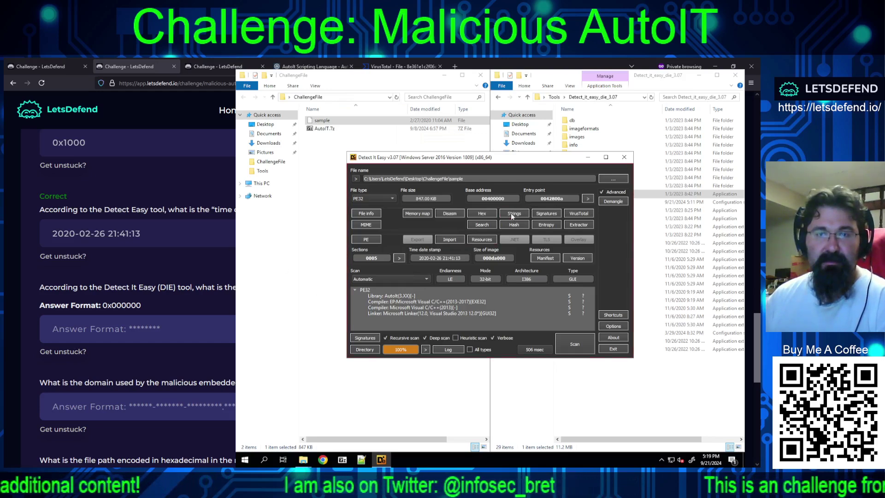
right_click(535, 198)
left_click(461, 300)
left_click(461, 301)
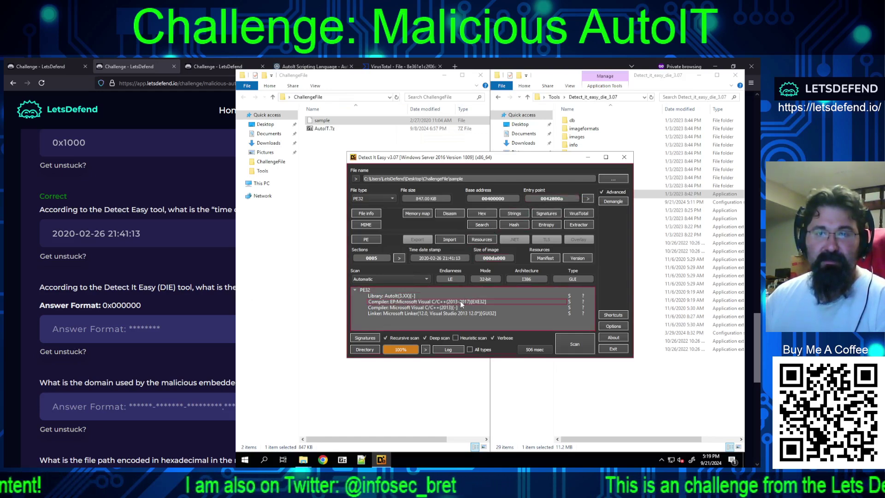
left_click(110, 334)
type("0042800a")
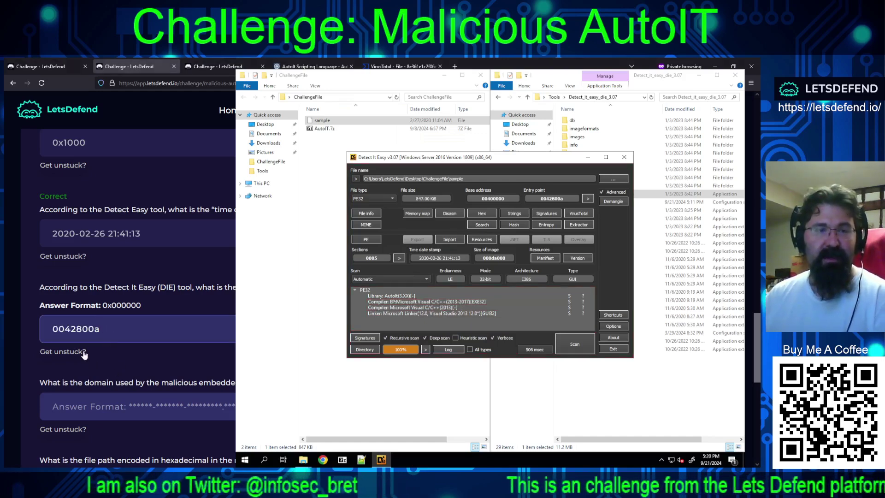
left_click_drag(64, 328, 59, 328)
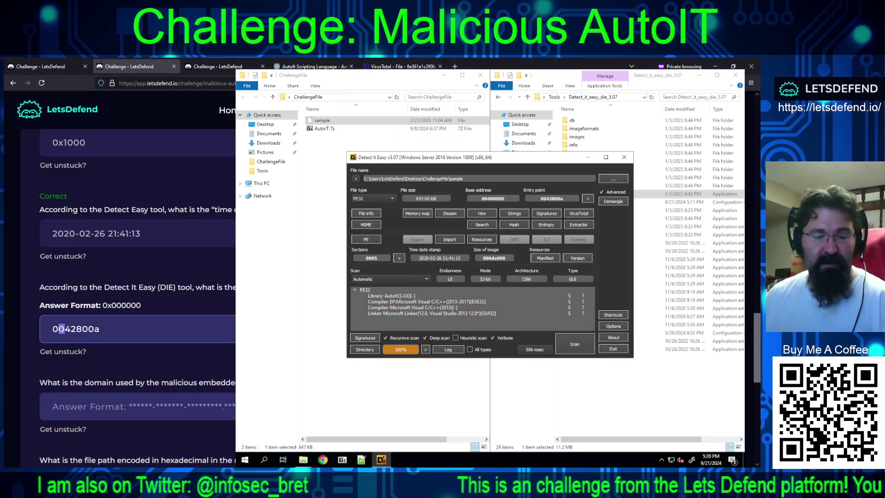
type("x")
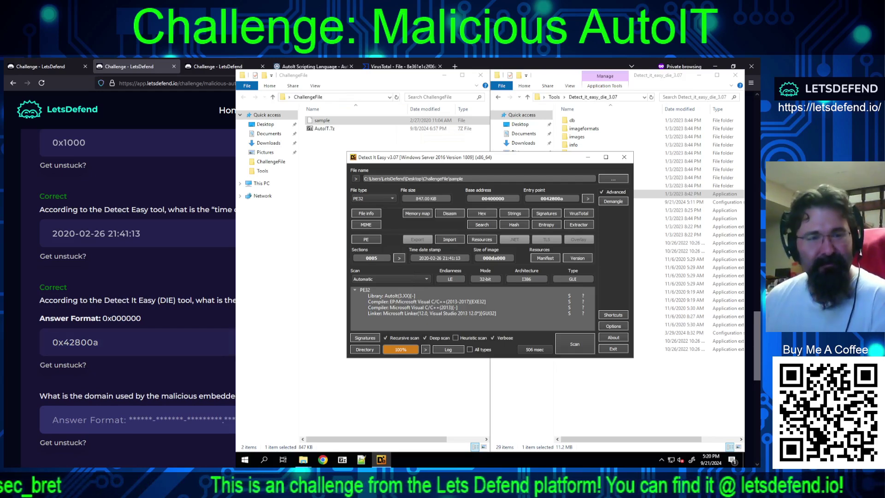
Minimize Detect It Easy, read AutoIT Ripper Usage.txt in the AutoIt-Ripper tools folder, and check the contents of its autoit_ripper subfolder.
scroll(138, 276, "down", 3)
scroll(138, 276, "down", 2)
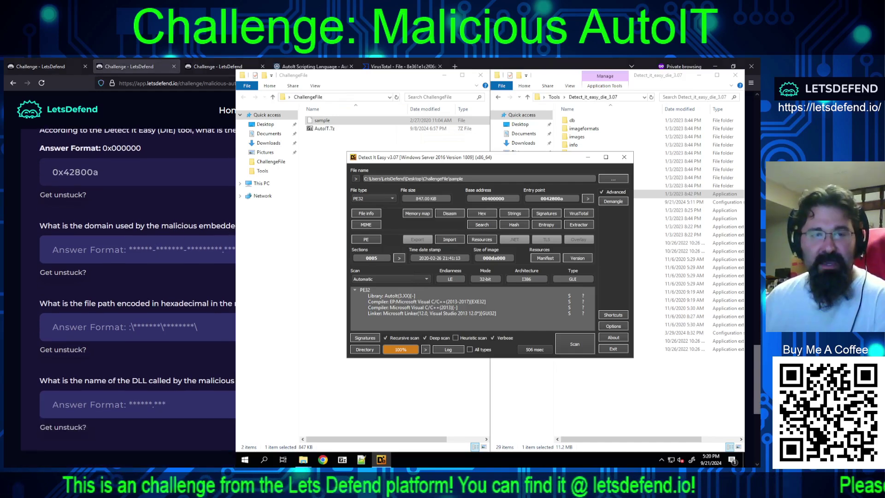
left_click(587, 157)
left_click(554, 97)
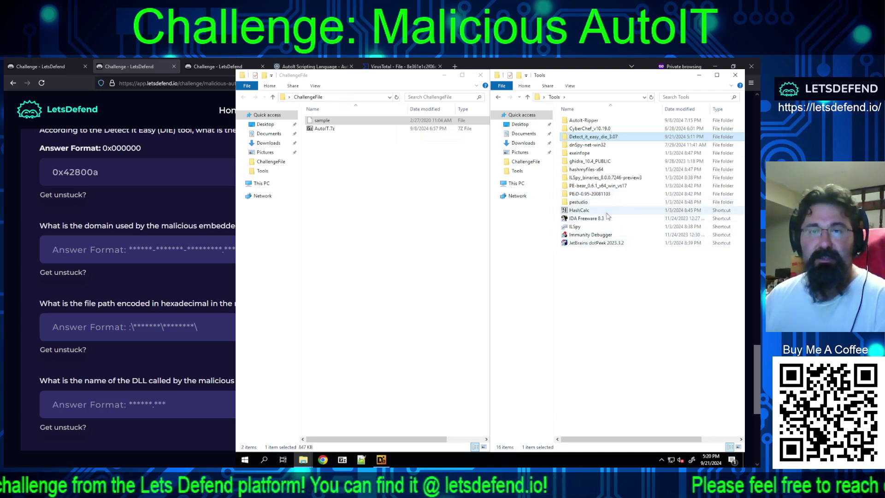
double_click(584, 121)
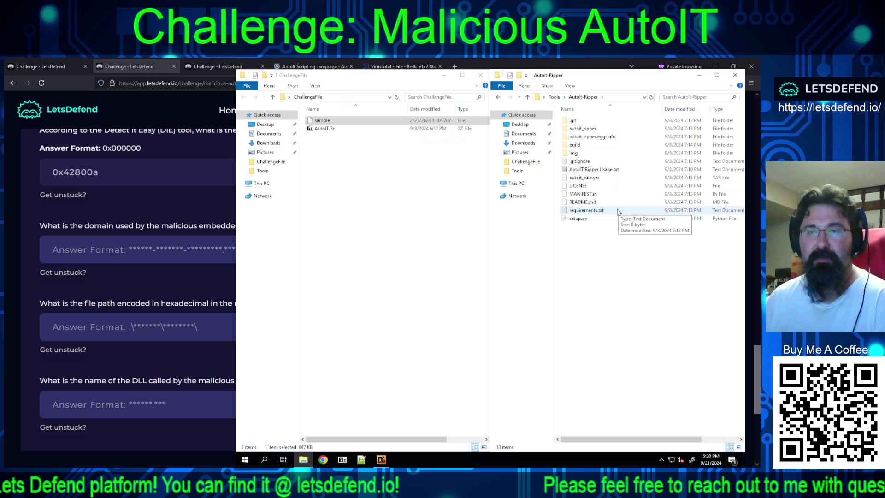
double_click(605, 170)
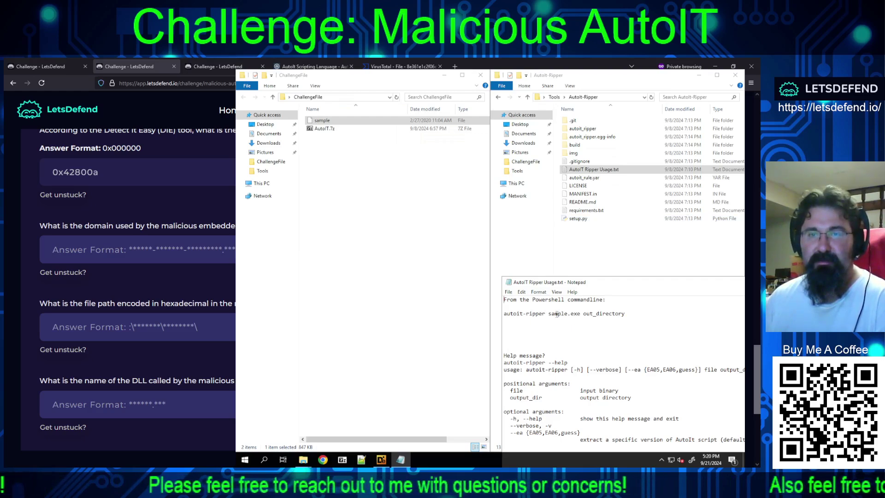
double_click(568, 315)
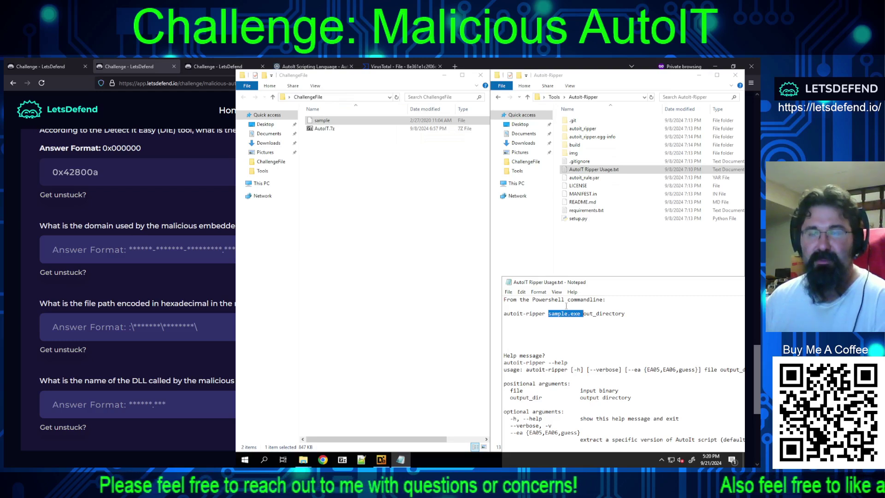
double_click(583, 128)
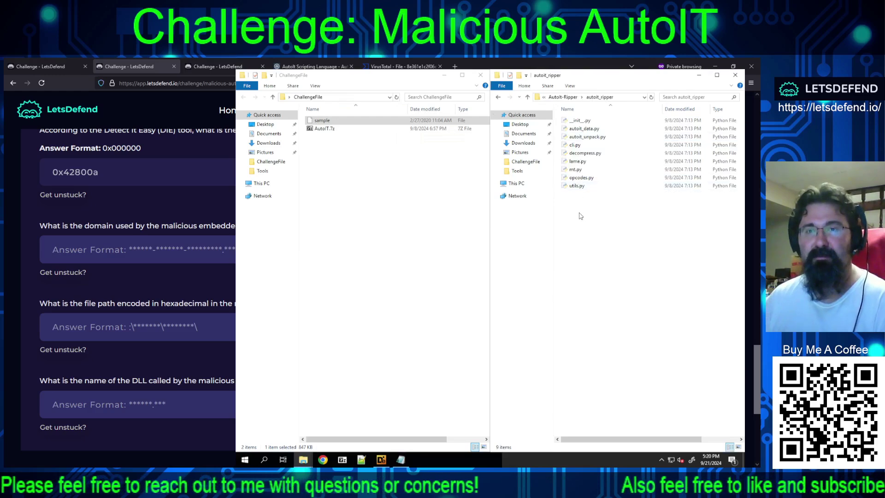
left_click(563, 97)
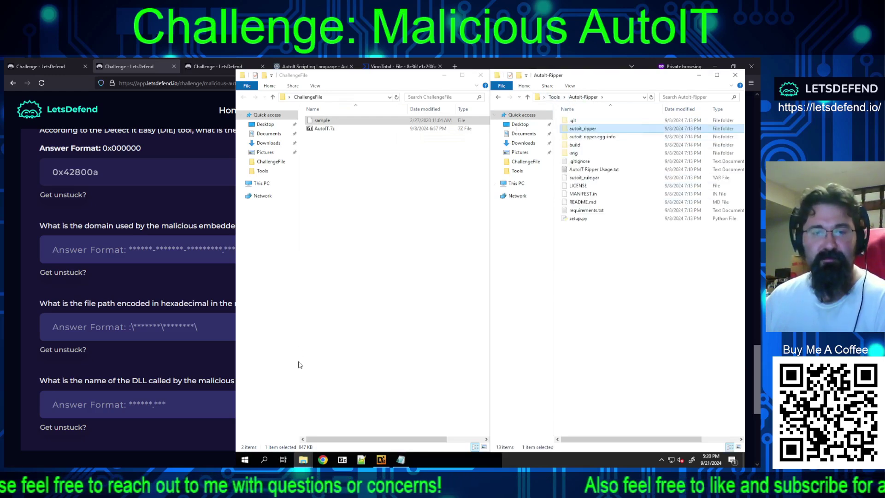
Search for powershell and open Windows PowerShell.
left_click(245, 460)
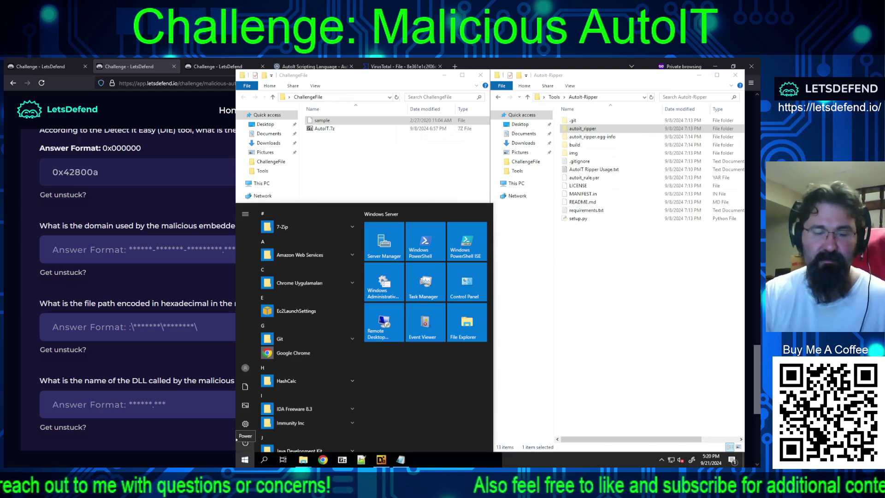
type("powershe")
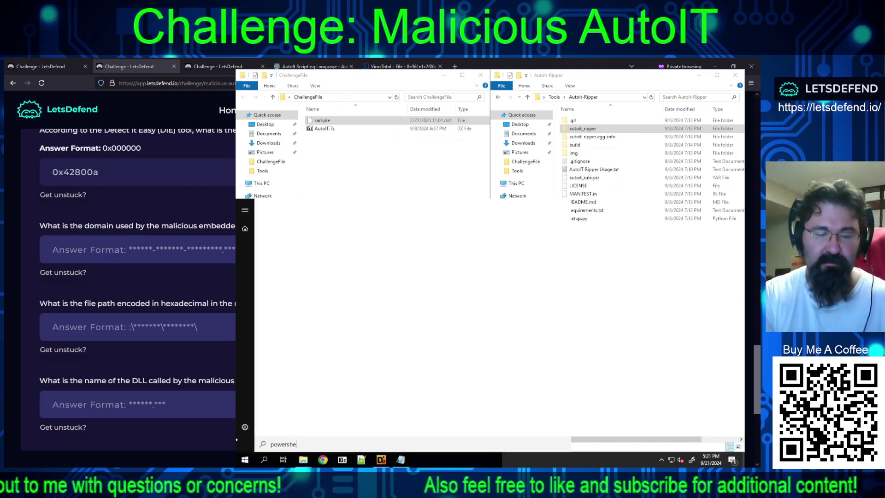
type("ll")
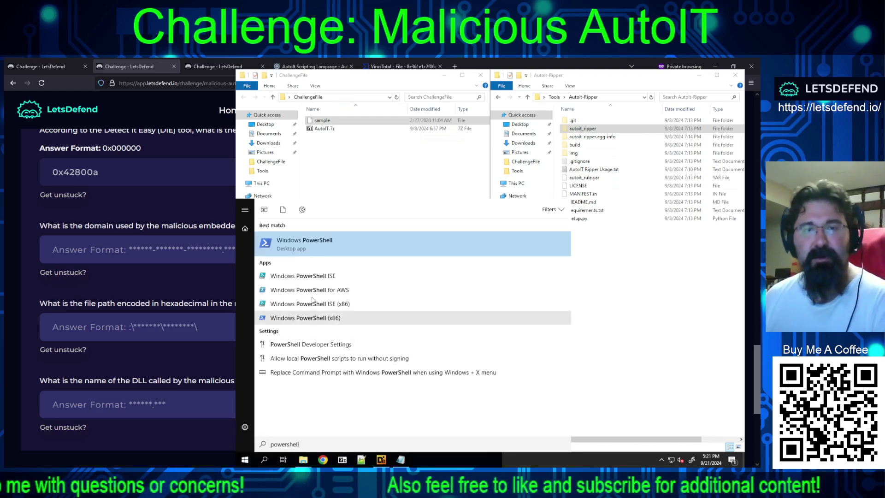
left_click(298, 237)
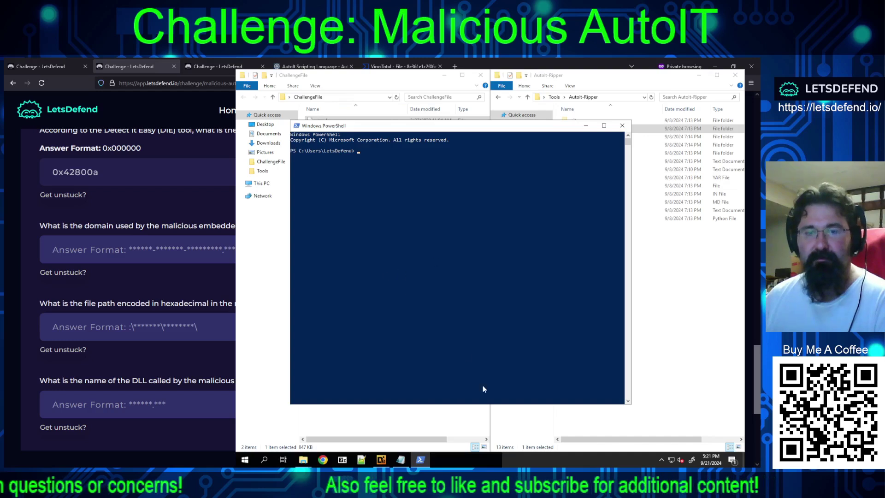
Copy the autoit-ripper command name from the usage notes and run it in PowerShell without arguments.
left_click(400, 459)
left_click_drag(548, 314, 487, 313)
key("ctrl+c")
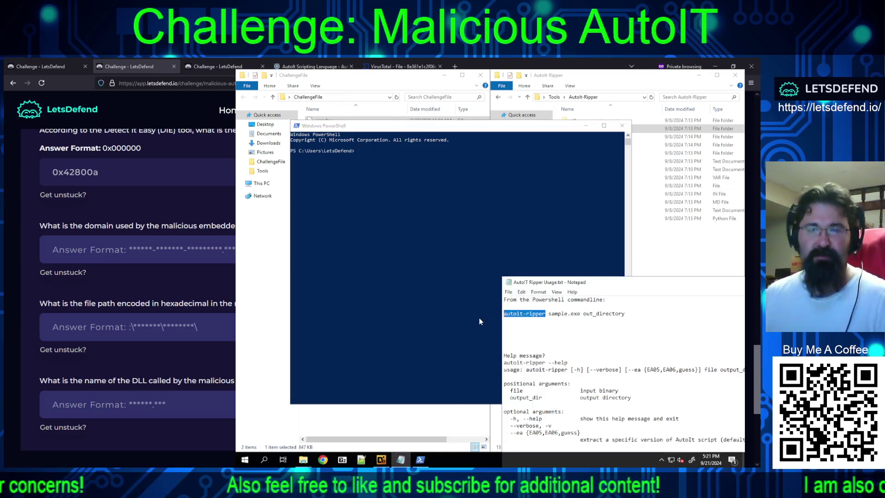
left_click(435, 236)
right_click(435, 236)
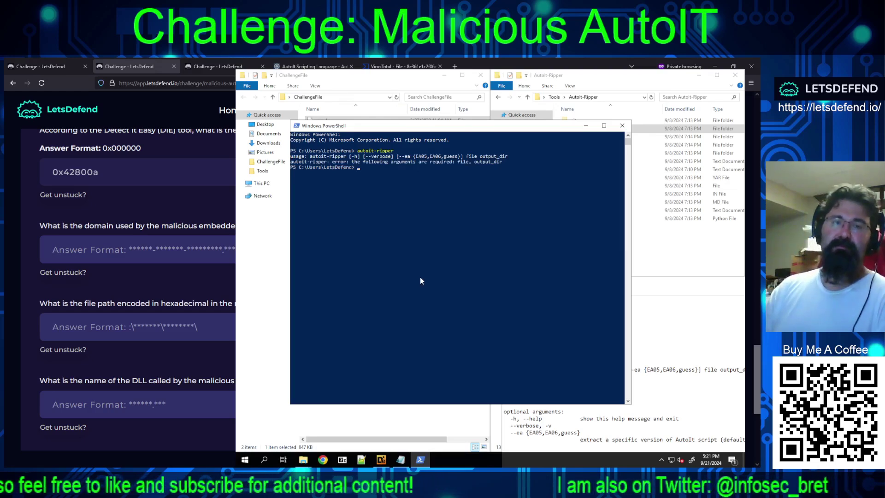
Copy the challenge folder's path and change the PowerShell directory to C:\Users\LetsDefend\Desktop\ChallengeFile.
left_click(372, 97)
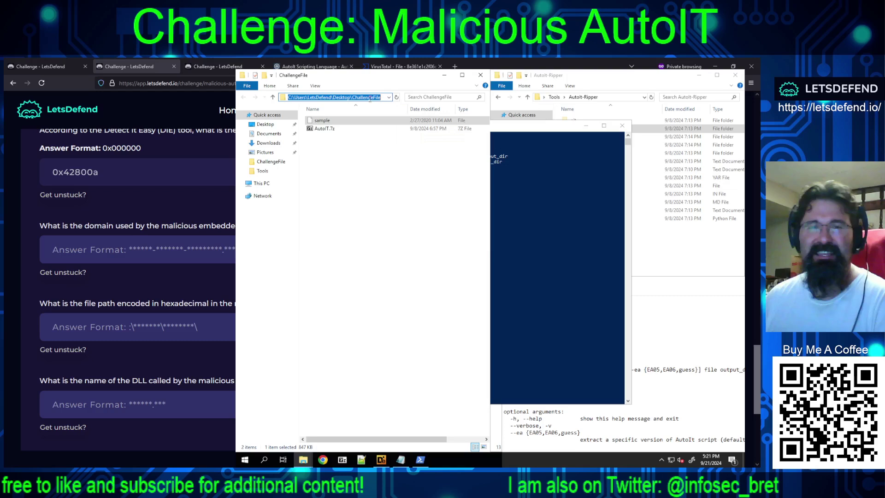
left_click(521, 245)
type("cd")
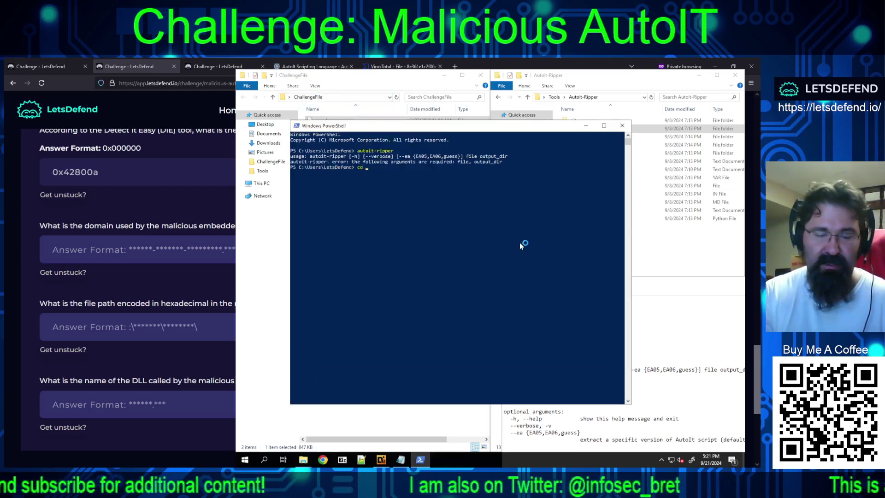
type("C:\\Users\\LetsDefend\\Desktop\\ChallengeFile")
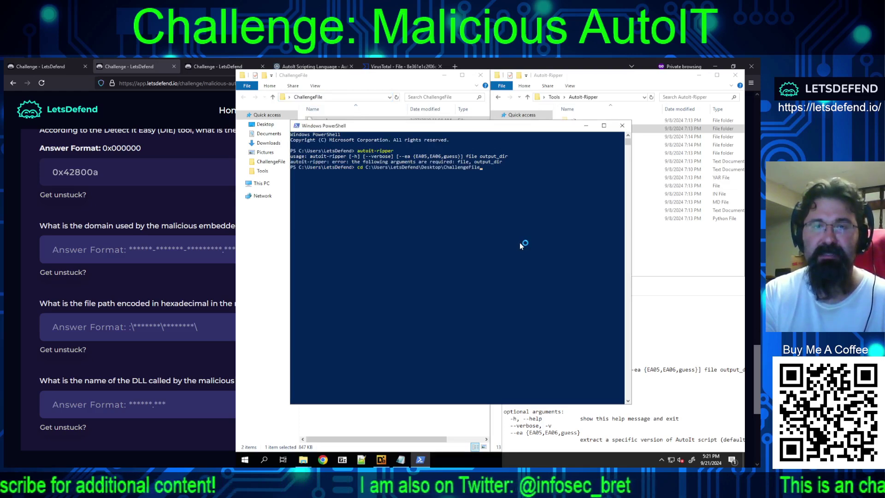
key("Return")
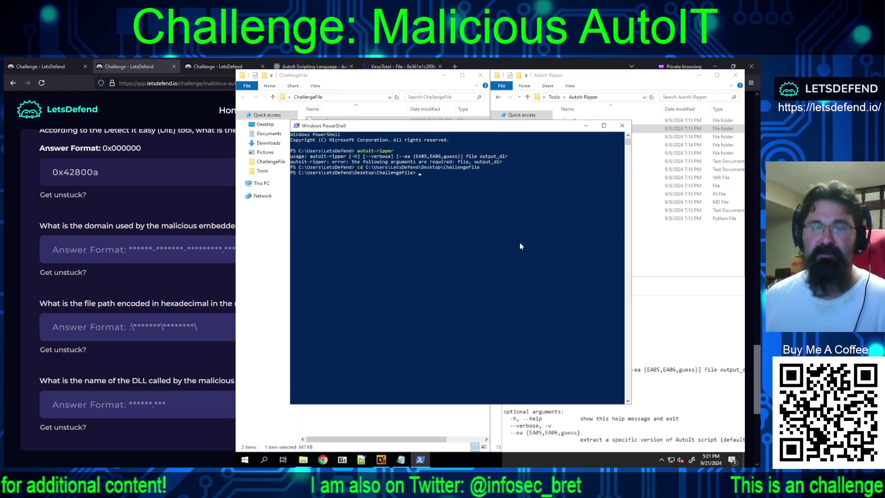
Recall the autoit-ripper command, move the PowerShell window clear of the usage notes, and add sample as the input file.
key("Up")
key("Up")
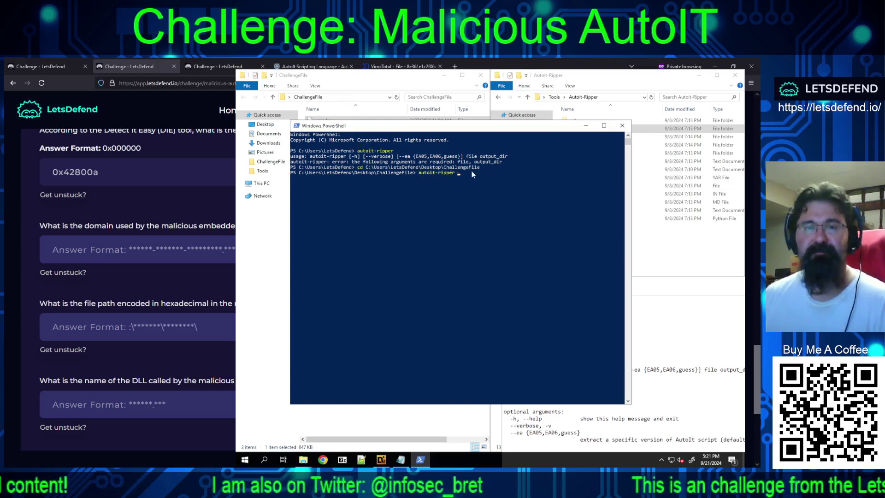
left_click_drag(484, 129, 455, 85)
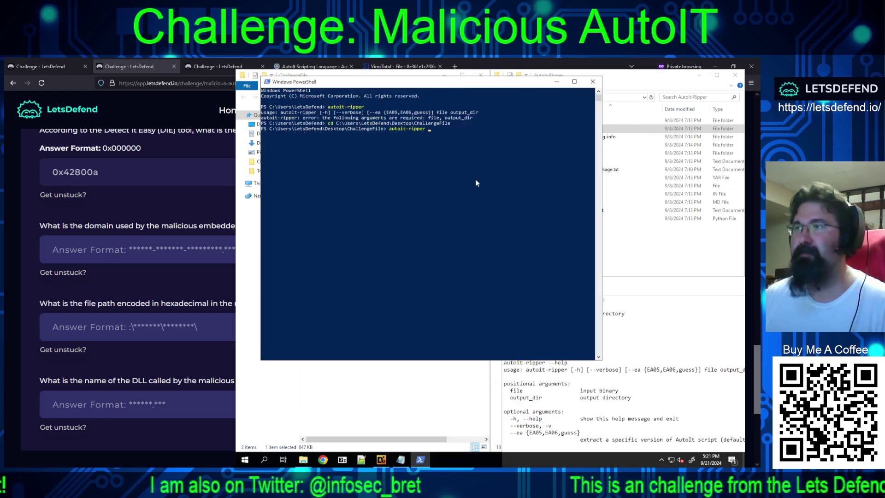
left_click(630, 286)
left_click(473, 225)
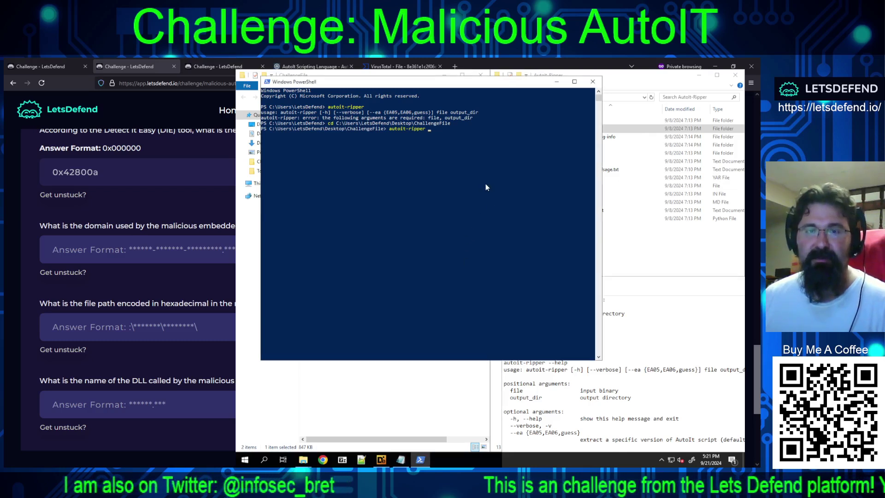
type("sample")
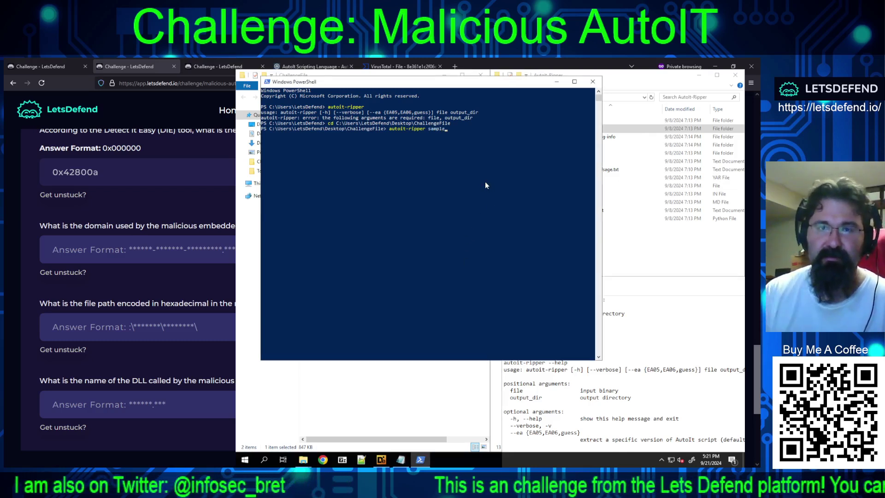
left_click(630, 310)
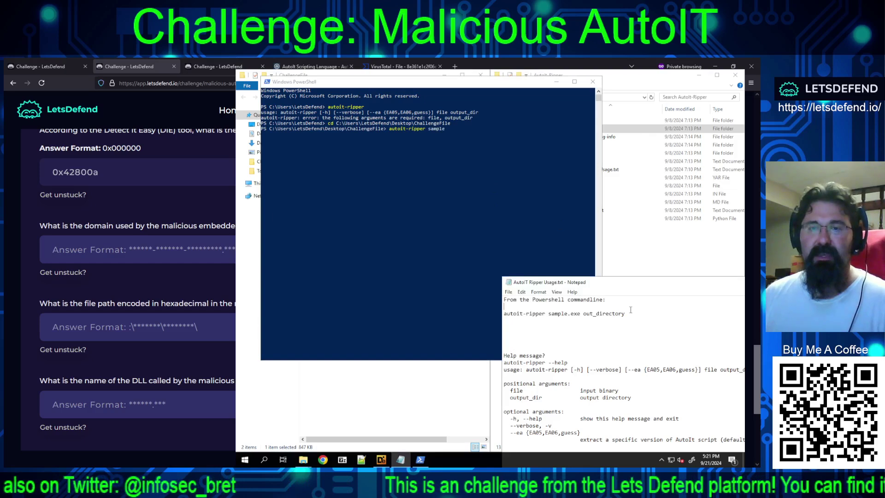
left_click(509, 169)
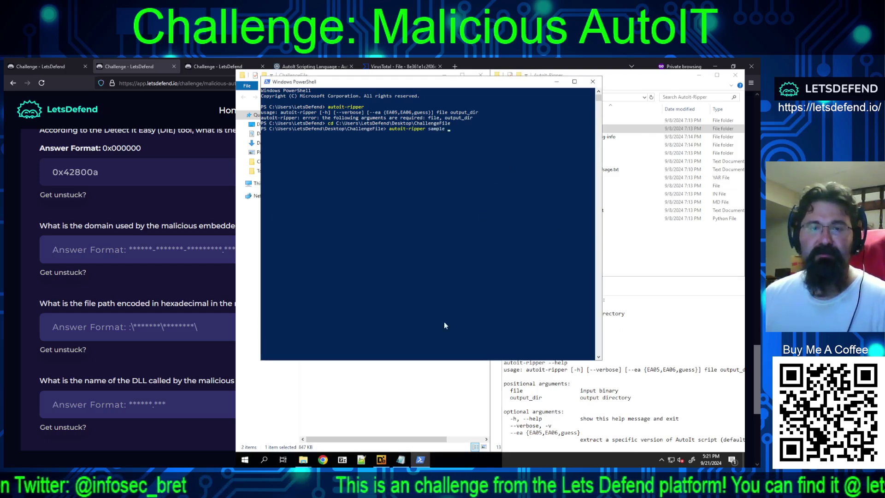
Create a new folder named output inside the ChallengeFile folder.
left_click(396, 363)
right_click(359, 221)
mouse_move(379, 332)
left_click(459, 332)
type("ootput")
key("Return")
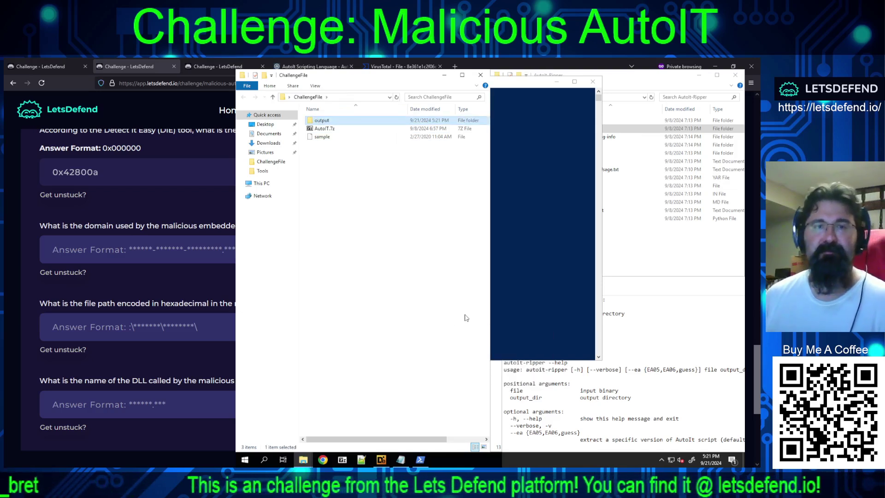
Complete the autoit-ripper command with the output path C:\Users\LetsDefend\Desktop\ChallengeFile\output\, run it, and bring the output folder forward.
left_click(367, 97)
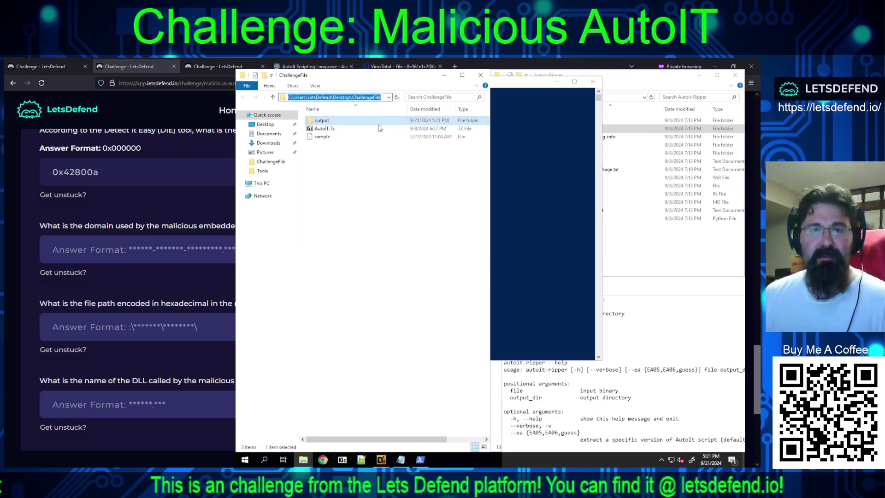
double_click(322, 121)
left_click(358, 96)
key("ctrl+c")
left_click(493, 212)
key("ctrl+v")
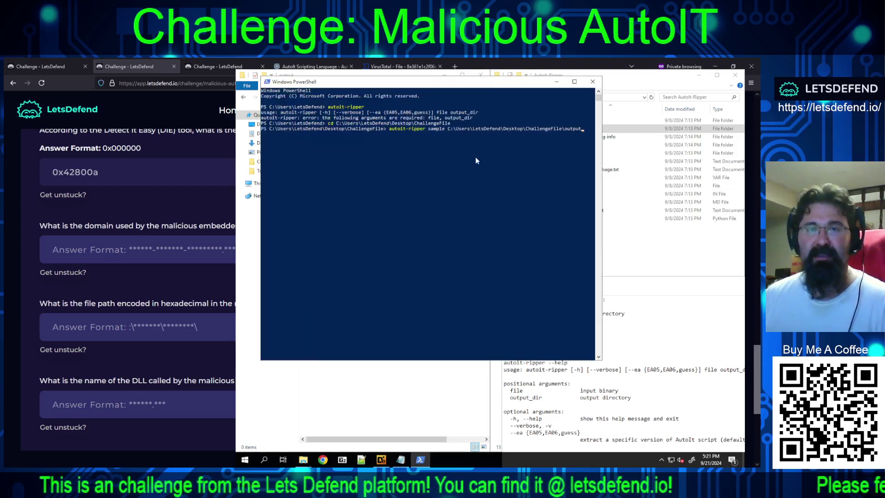
type("\\")
key("Return")
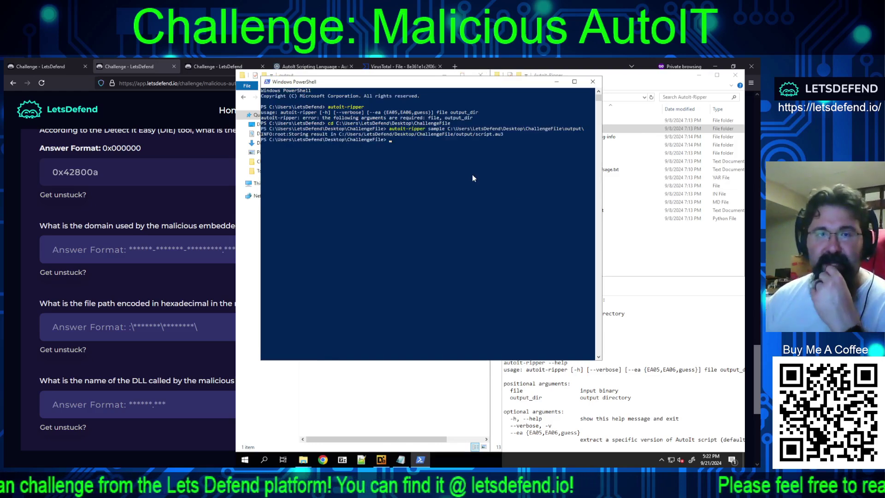
left_click(399, 387)
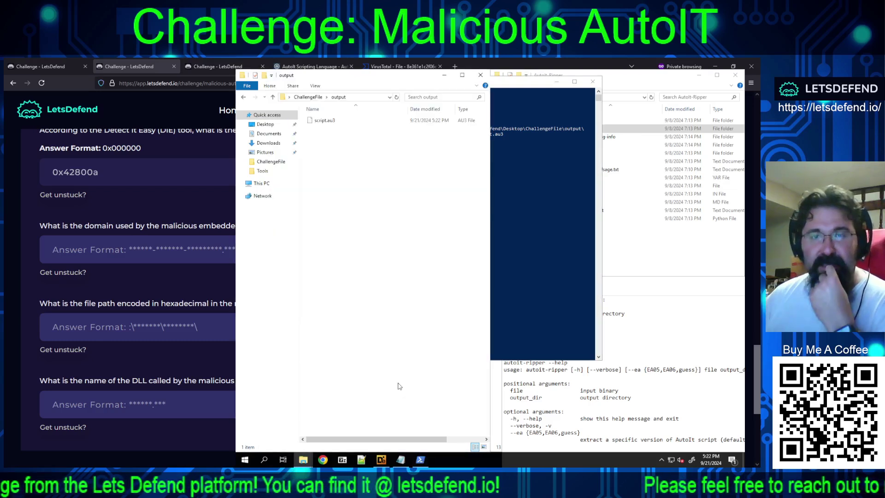
Open the extracted script.au3 from the output folder in Notepad++ and look through its code down to the end.
right_click(325, 122)
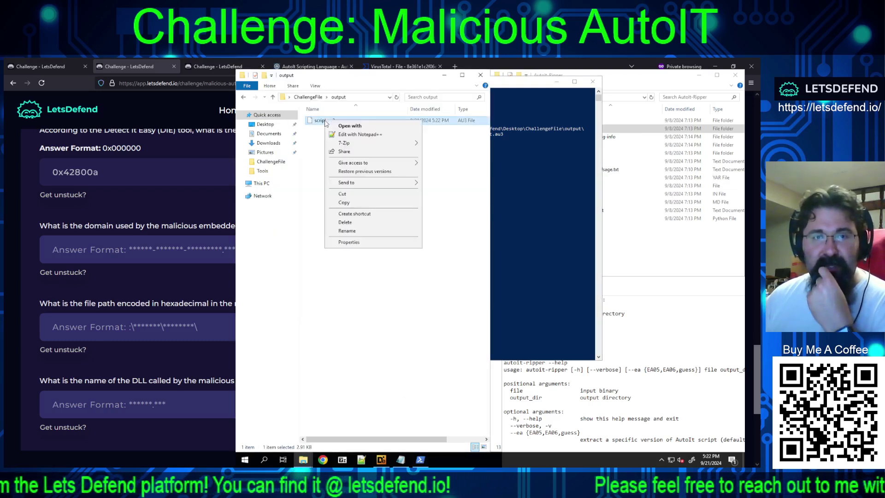
left_click(354, 132)
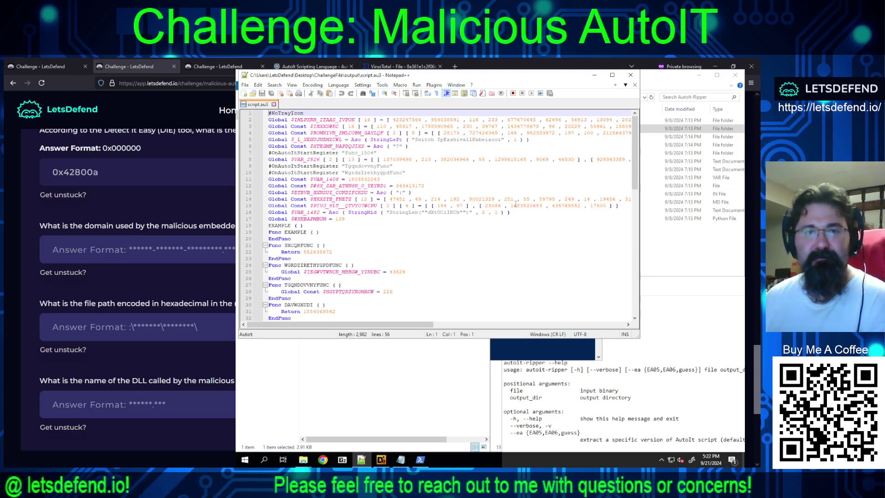
scroll(510, 196, "down", 7)
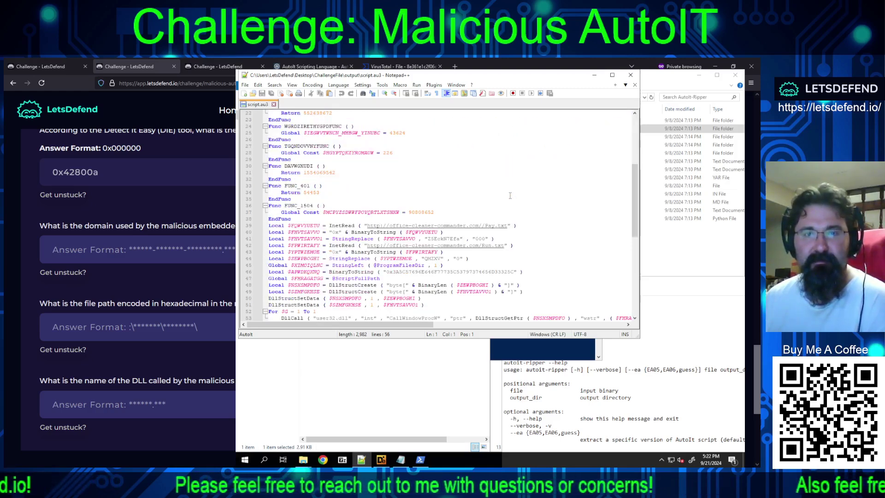
scroll(509, 195, "down", 8)
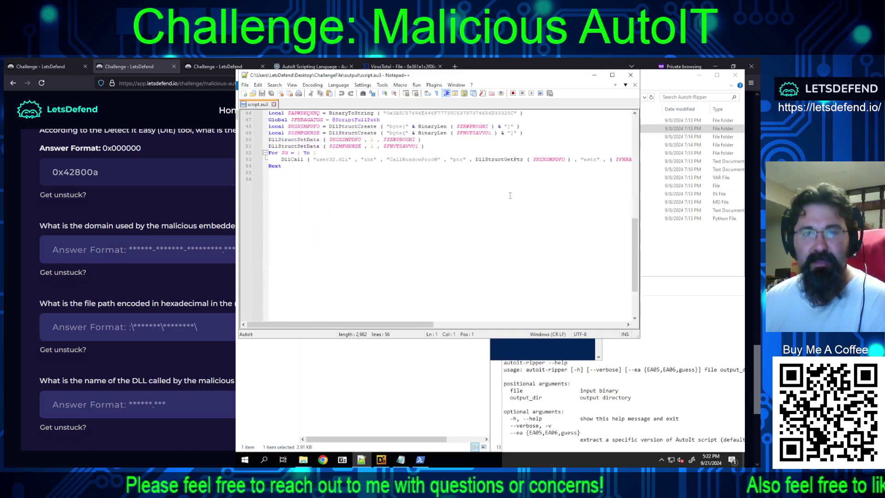
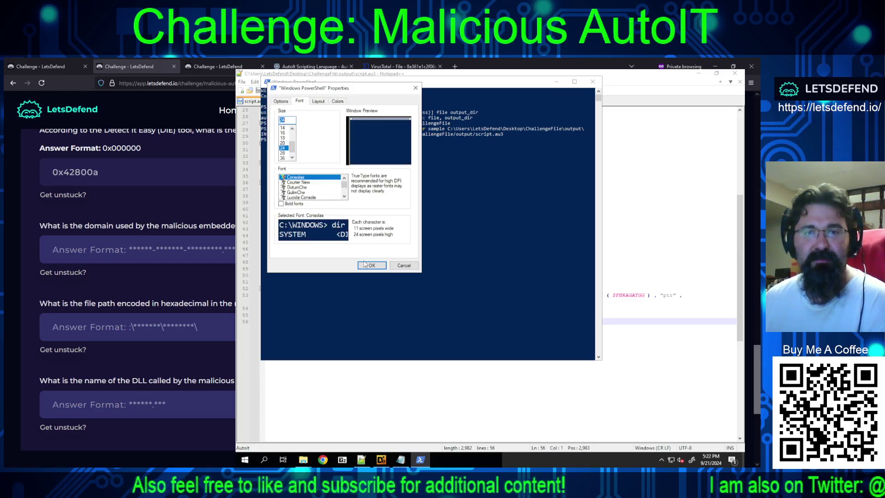
Set the PowerShell font size to 24, maximize the window, and review the autoit-ripper usage message, directory change, extraction command and output file.
left_click(371, 265)
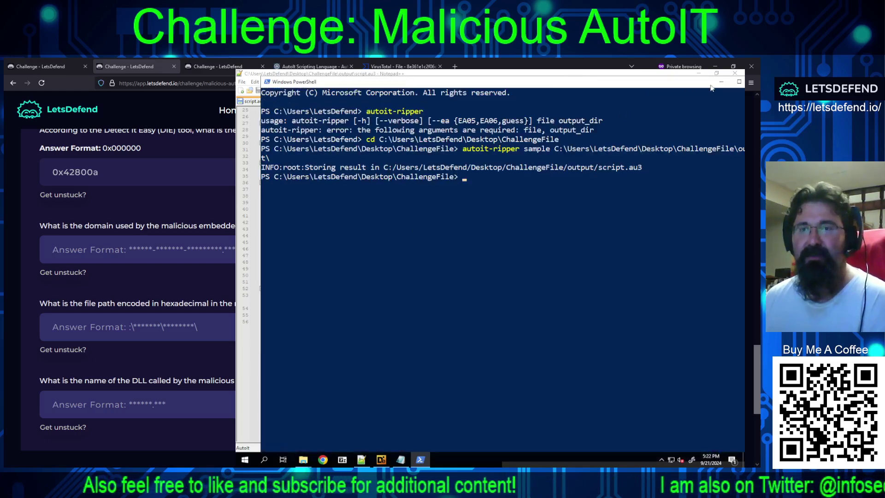
left_click(738, 82)
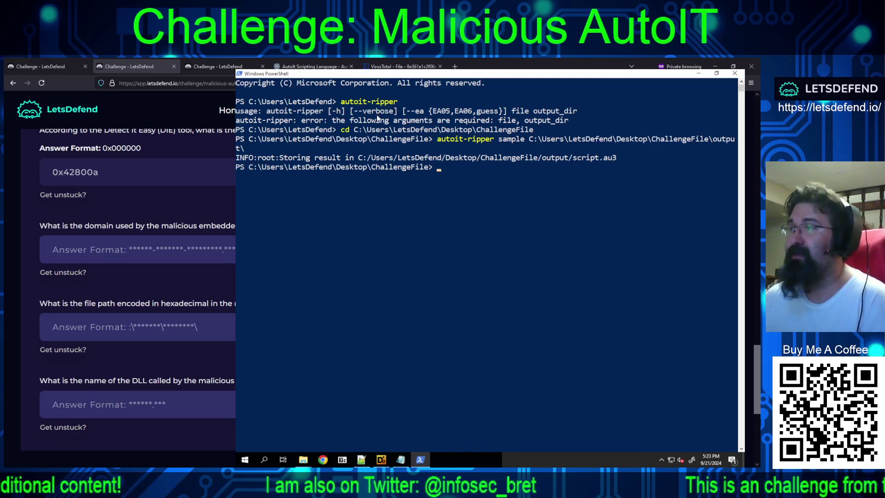
left_click_drag(238, 113, 589, 123)
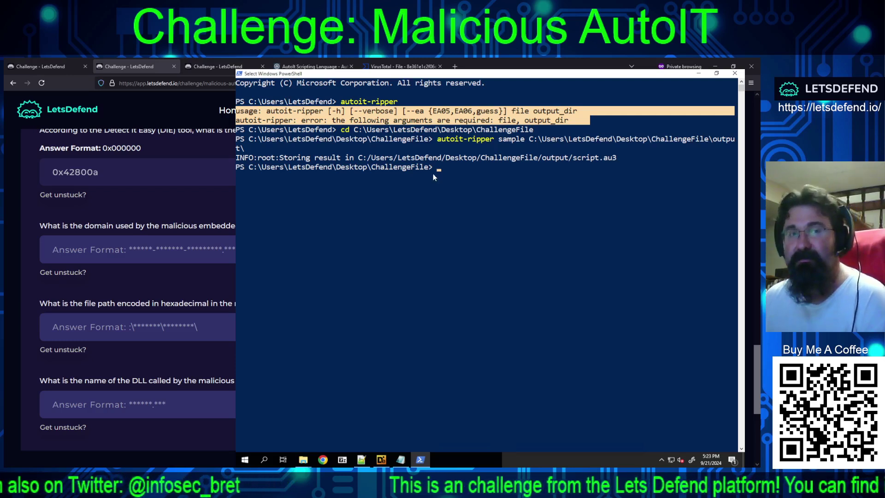
left_click_drag(341, 130, 538, 132)
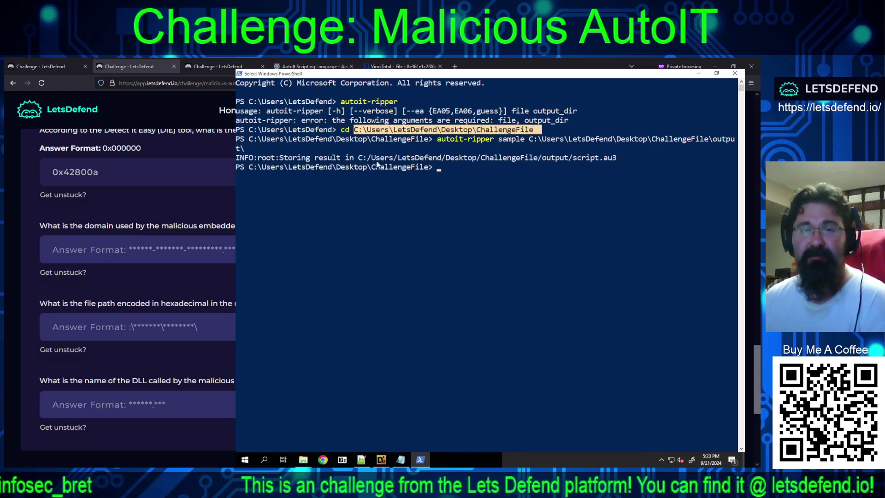
left_click_drag(439, 142, 493, 142)
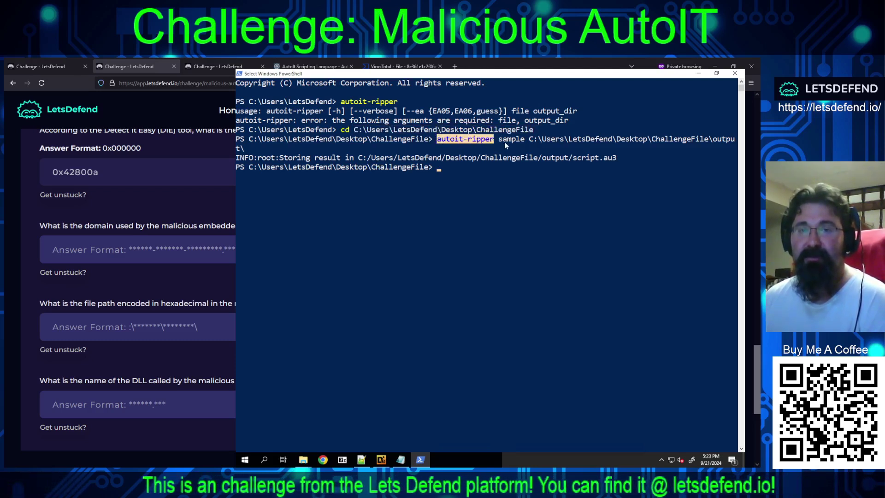
right_click(497, 143)
double_click(521, 139)
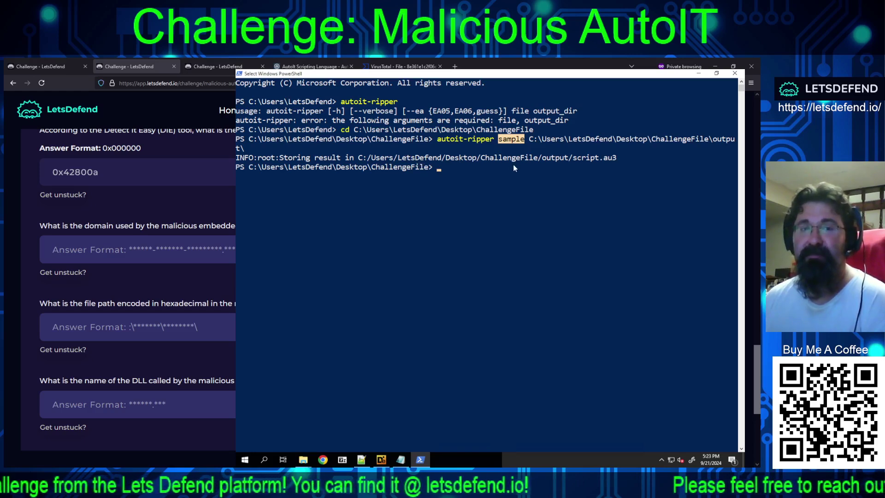
left_click_drag(527, 138, 731, 143)
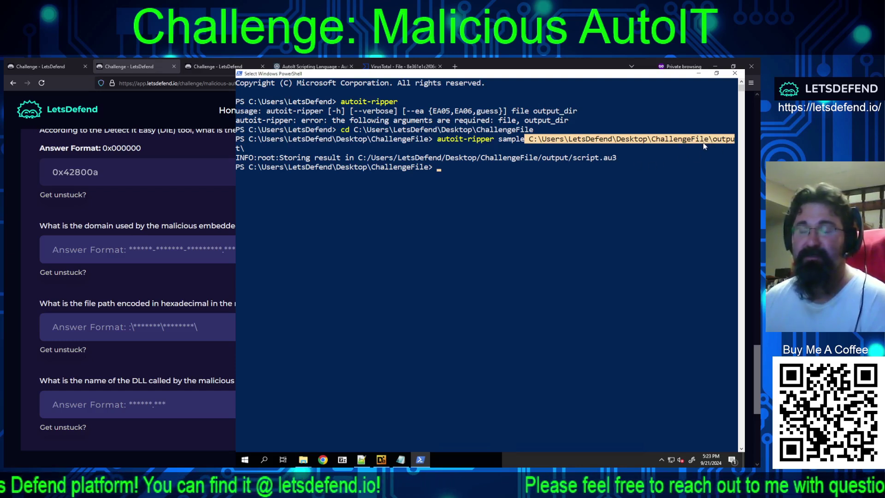
double_click(575, 157)
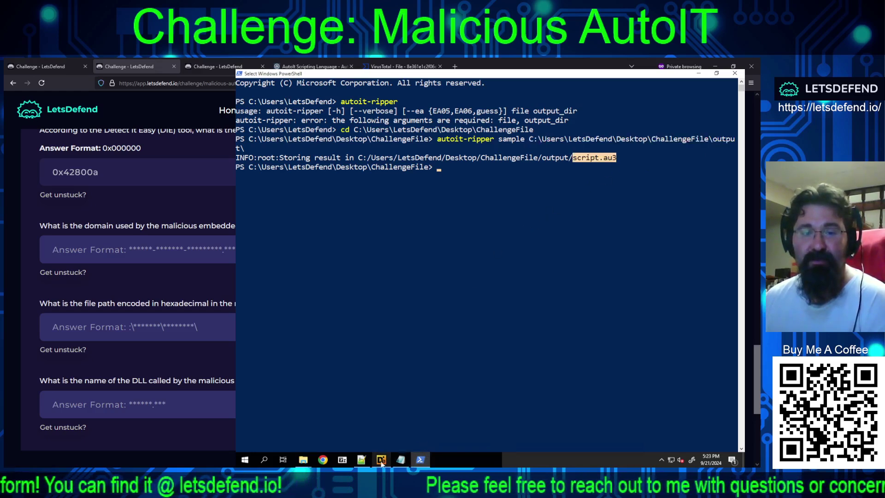
Return to script.au3 in Notepad++, find the embedded domain, and submit office-cleaner-commander.com as the answer to the domain question.
left_click(362, 463)
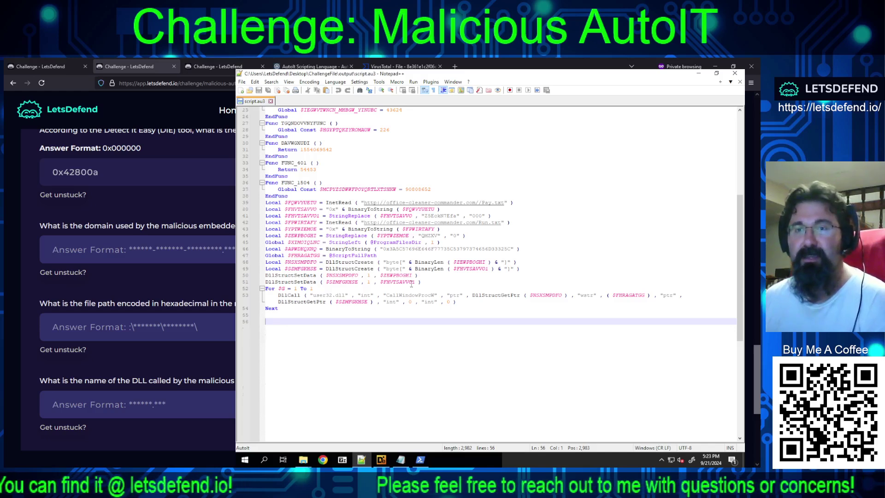
scroll(422, 216, "up", 3)
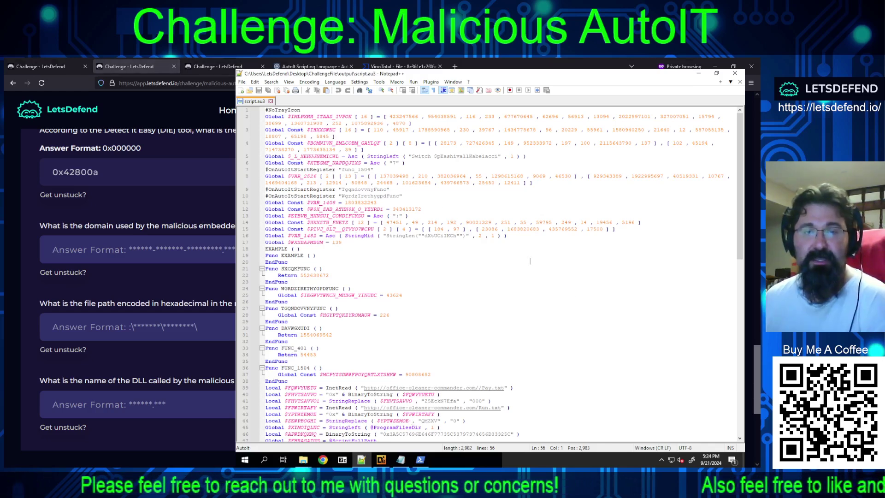
scroll(530, 261, "down", 10)
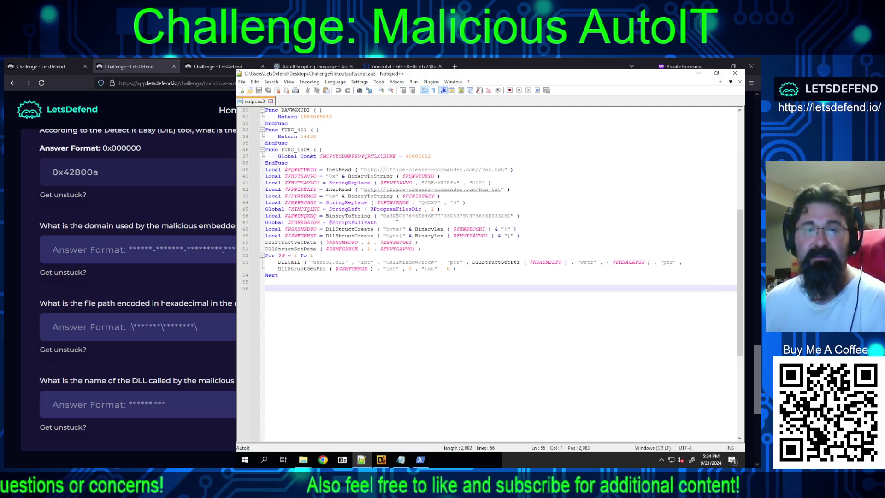
left_click_drag(386, 170, 476, 175)
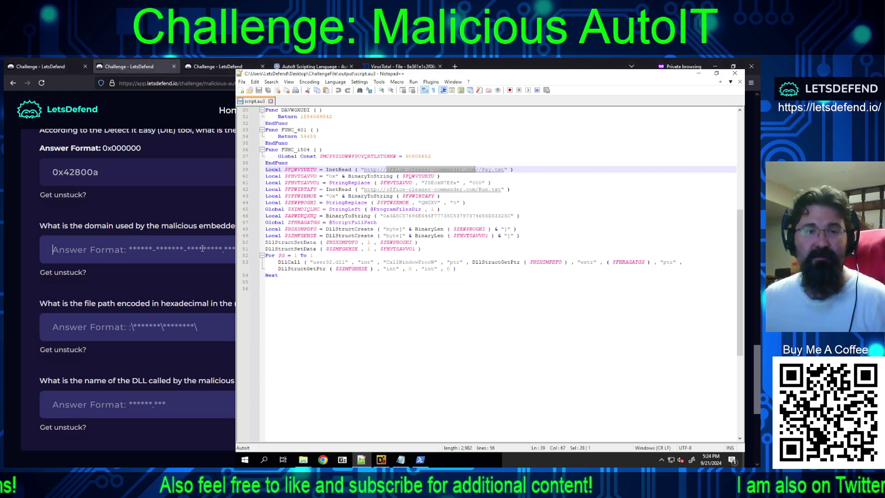
left_click_drag(431, 170, 138, 249)
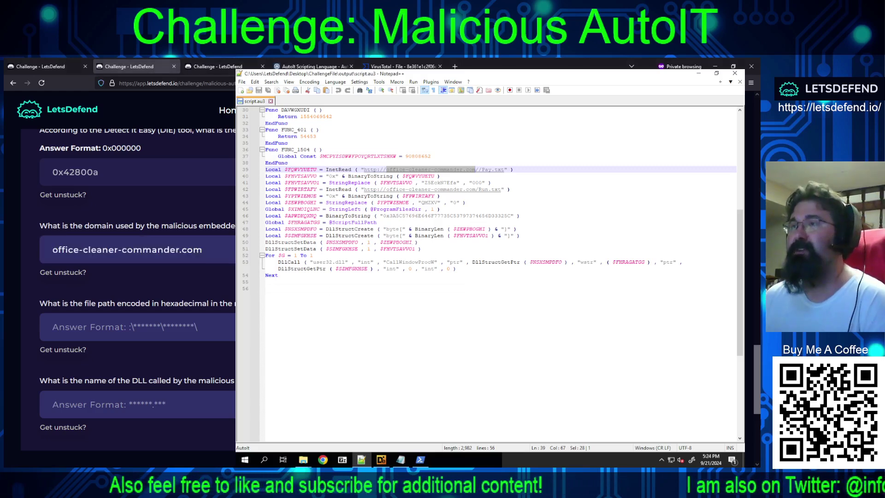
key("Return")
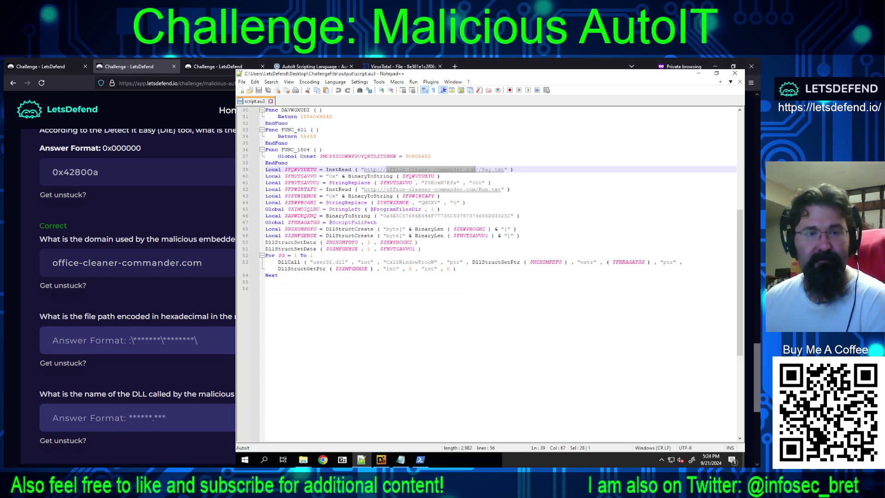
Check the remaining challenge questions and examine script.au3 for the hexadecimal-encoded file path and the called DLL.
scroll(129, 277, "down", 3)
scroll(129, 276, "up", 1)
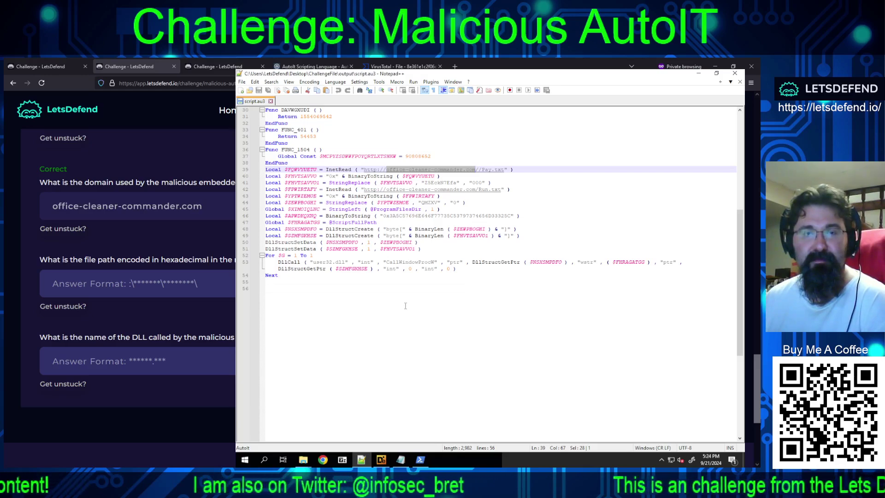
scroll(405, 305, "up", 10)
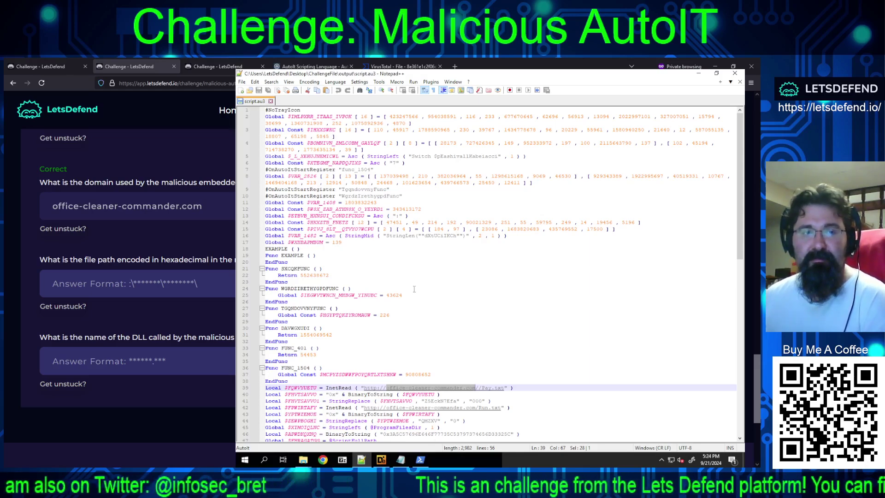
scroll(402, 292, "down", 3)
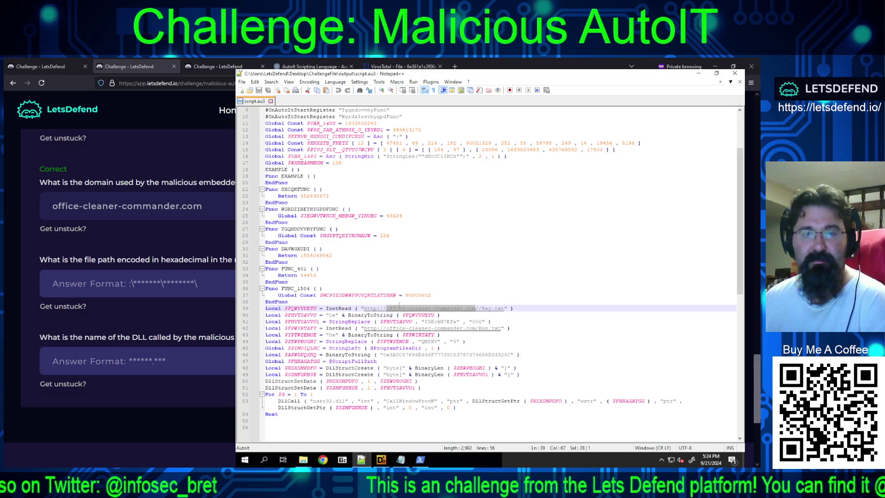
scroll(398, 289, "down", 3)
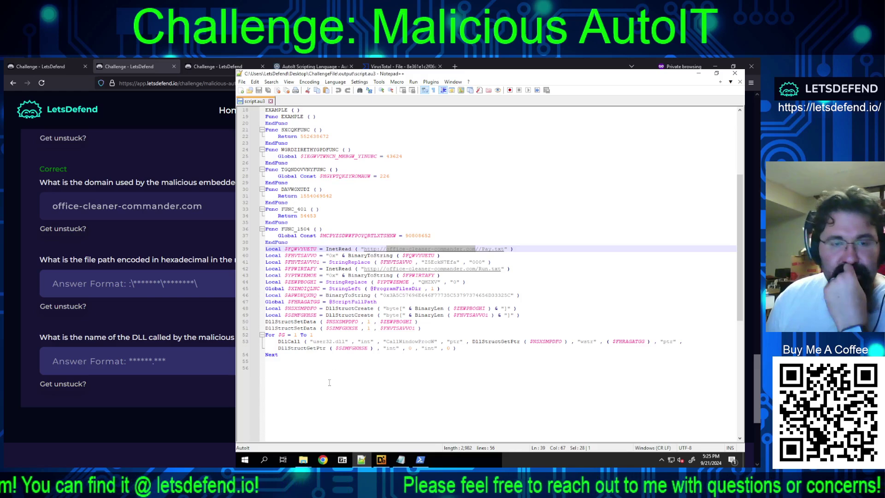
Examine the sample's VirusTotal relations, including contacted domains, IP addresses, bundled files and dropped files.
left_click(401, 66)
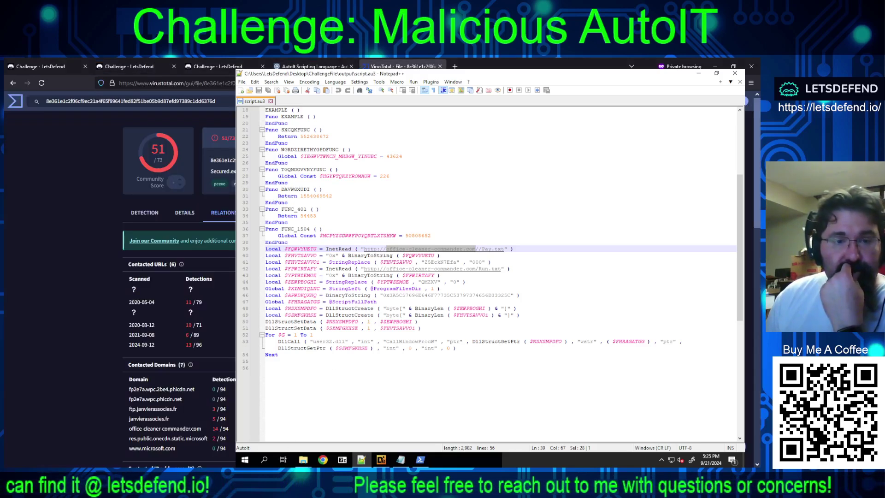
scroll(180, 276, "down", 7)
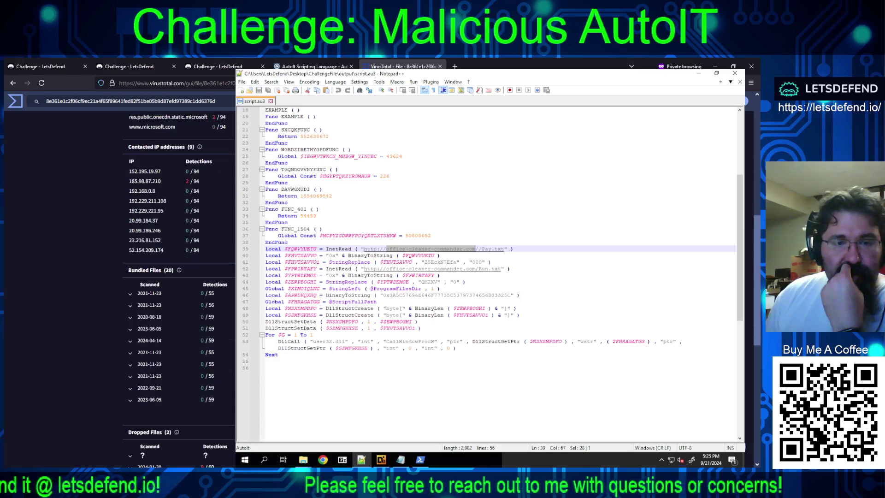
scroll(180, 276, "down", 7)
scroll(180, 277, "up", 14)
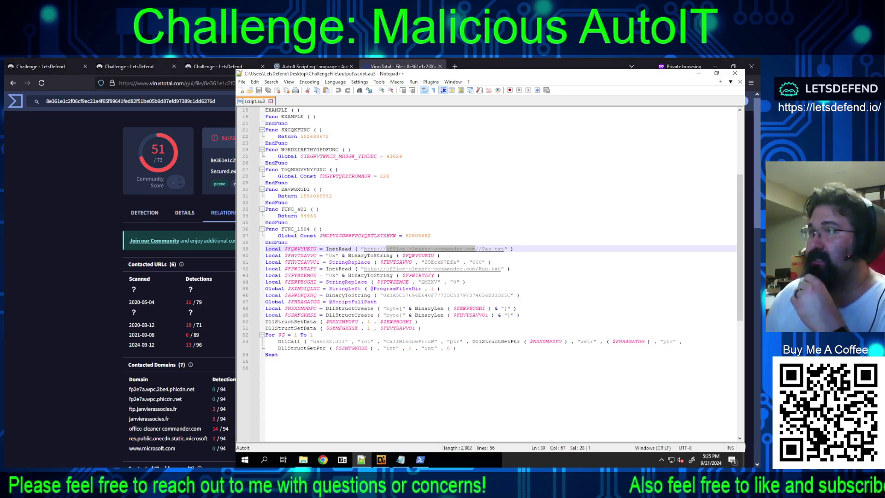
Open the sample's VirusTotal behavior report and examine its detections, network communication and file system actions.
key("alt+Tab")
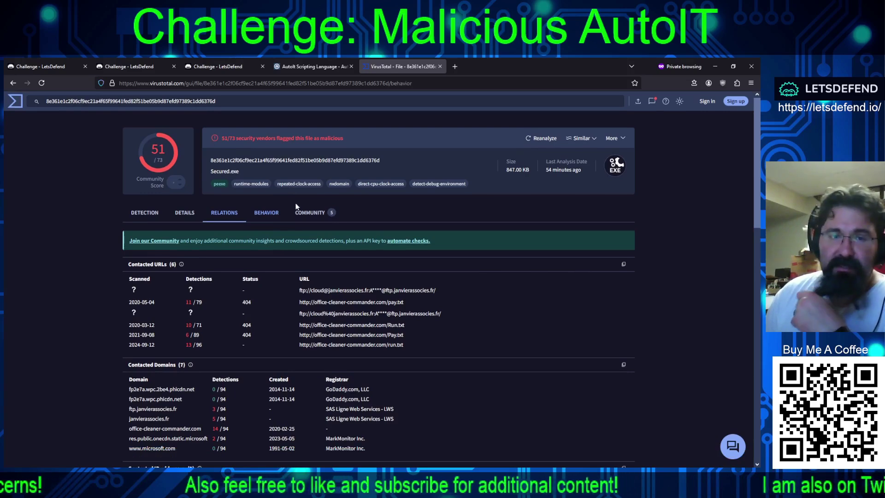
left_click(268, 215)
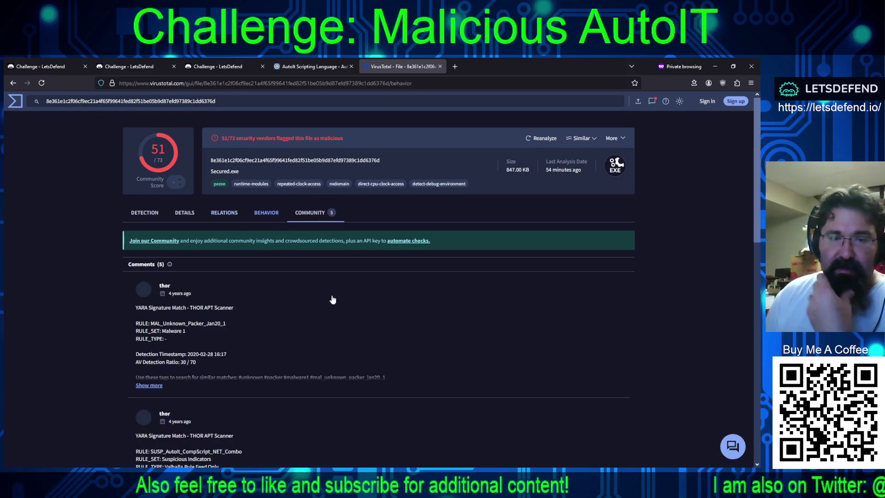
scroll(311, 261, "down", 6)
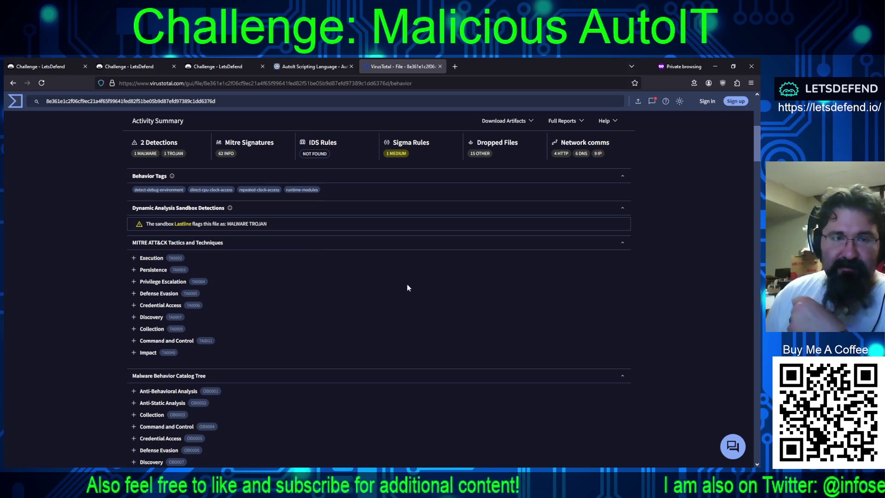
scroll(406, 286, "down", 5)
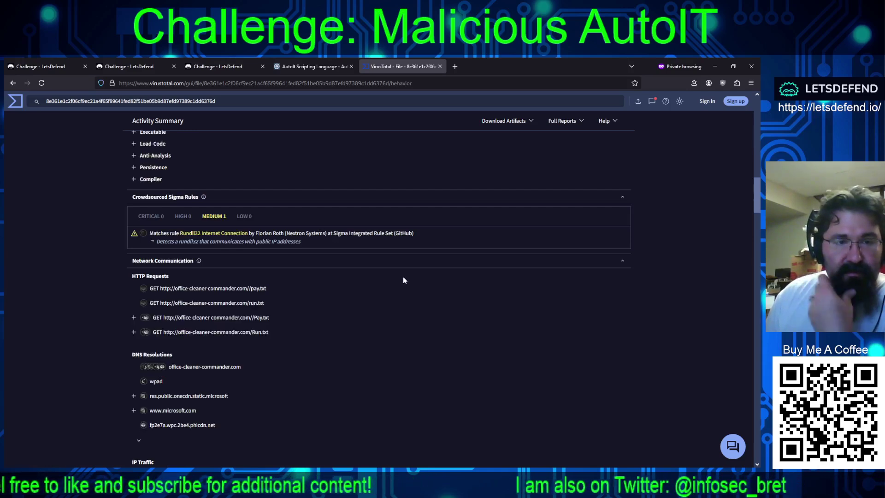
scroll(403, 280, "down", 5)
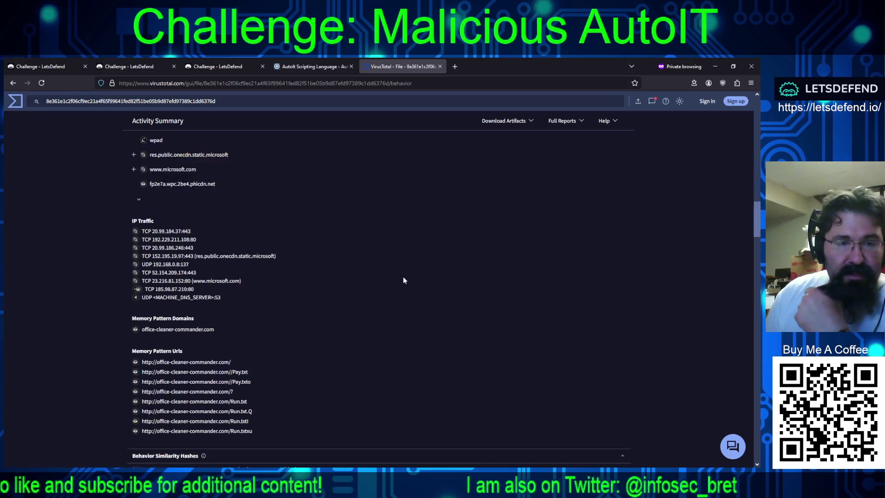
scroll(408, 279, "down", 4)
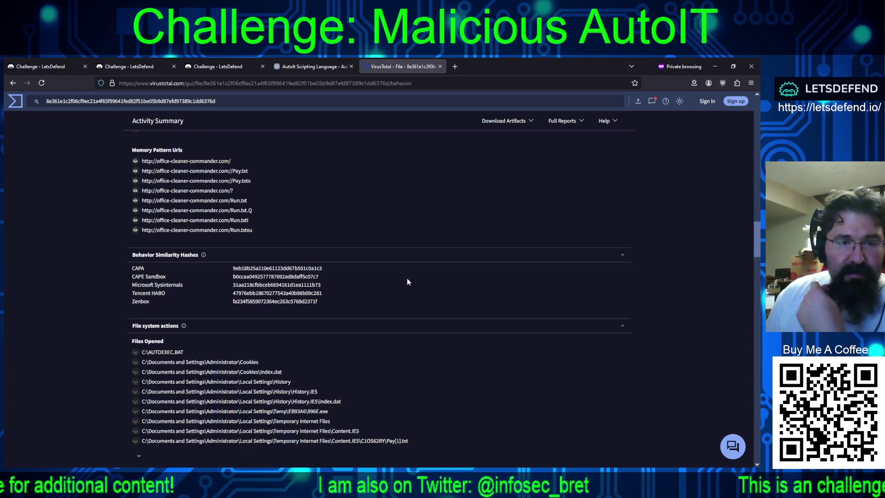
scroll(407, 281, "down", 5)
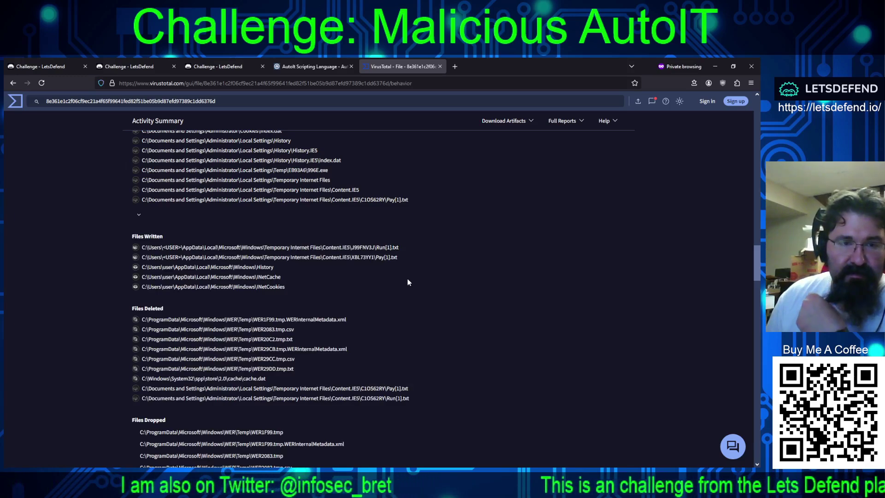
scroll(407, 281, "down", 4)
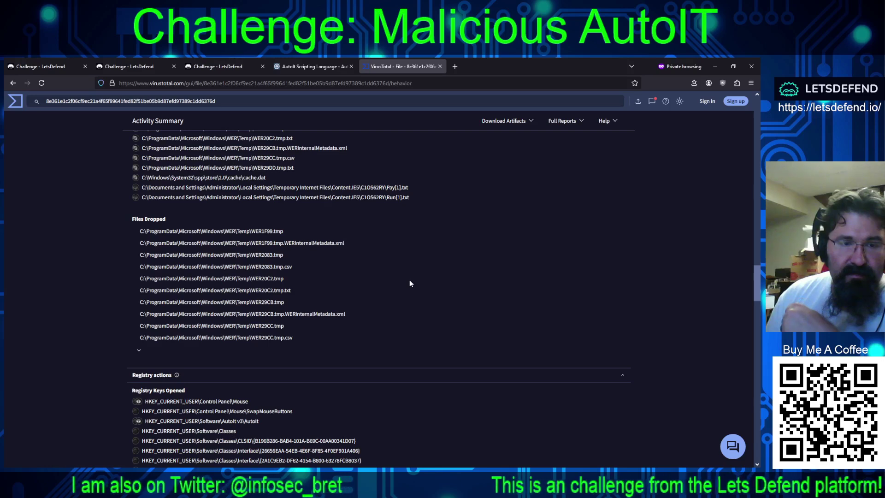
Examine the registry actions and the process and service actions in the behavior report, expanding the full processes tree.
scroll(409, 280, "down", 6)
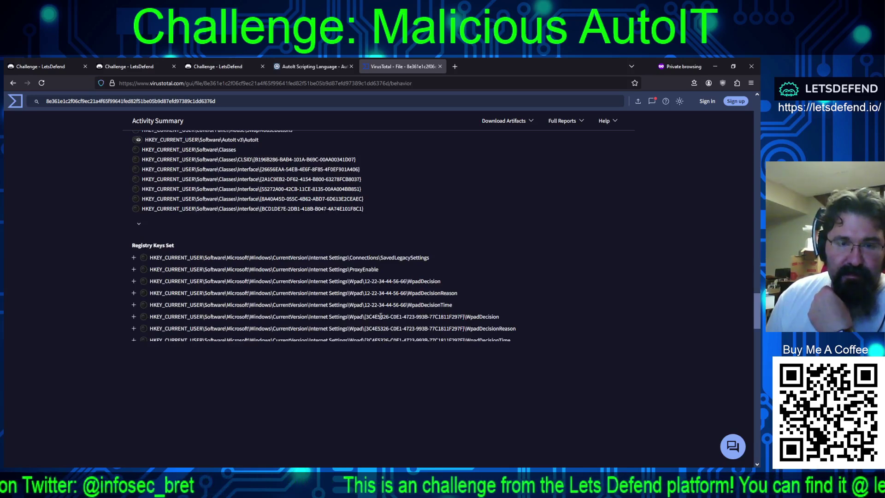
scroll(380, 316, "down", 5)
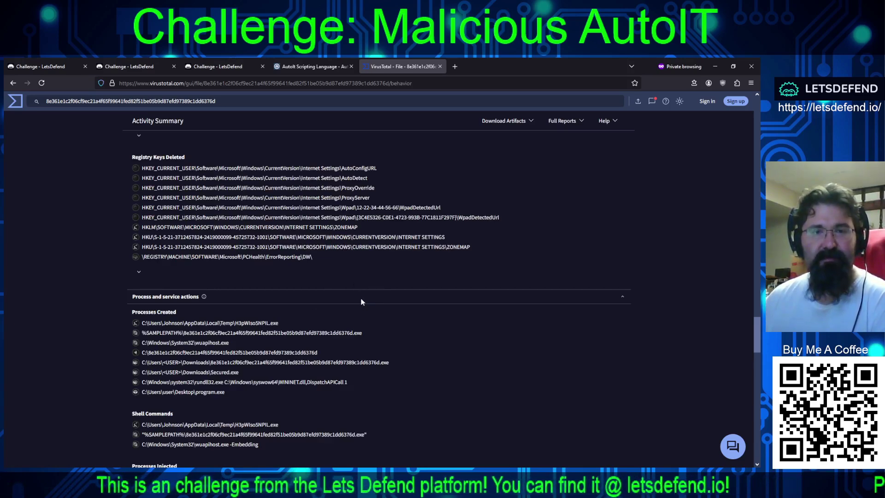
scroll(399, 306, "down", 5)
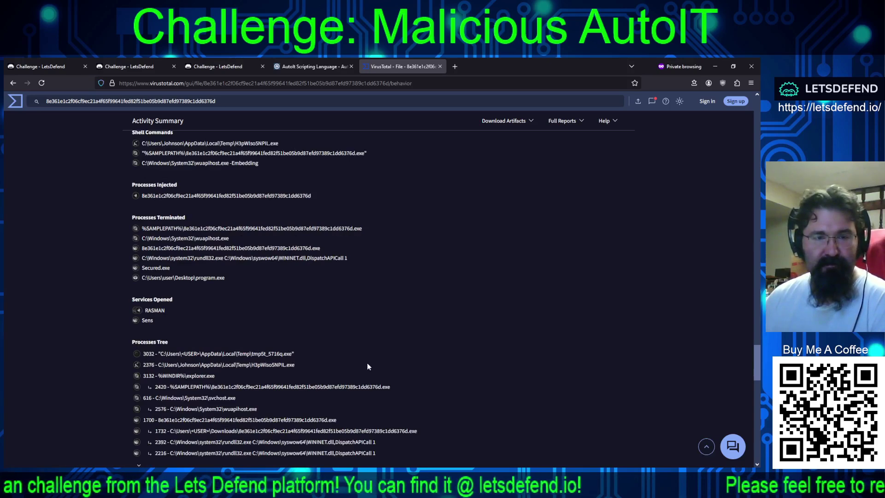
scroll(367, 365, "down", 1)
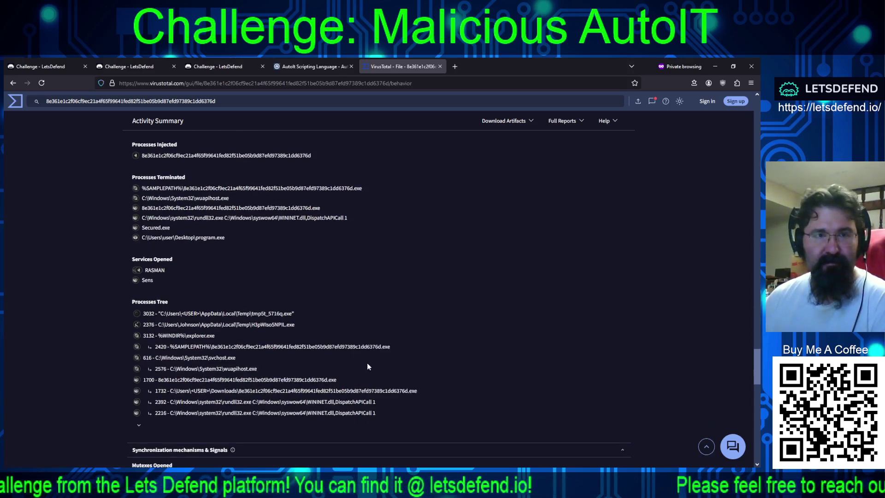
scroll(367, 366, "down", 2)
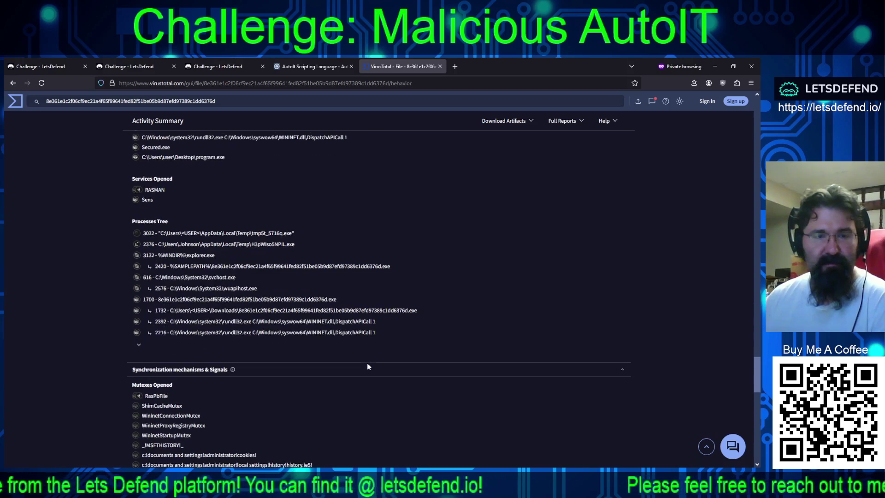
left_click(142, 347)
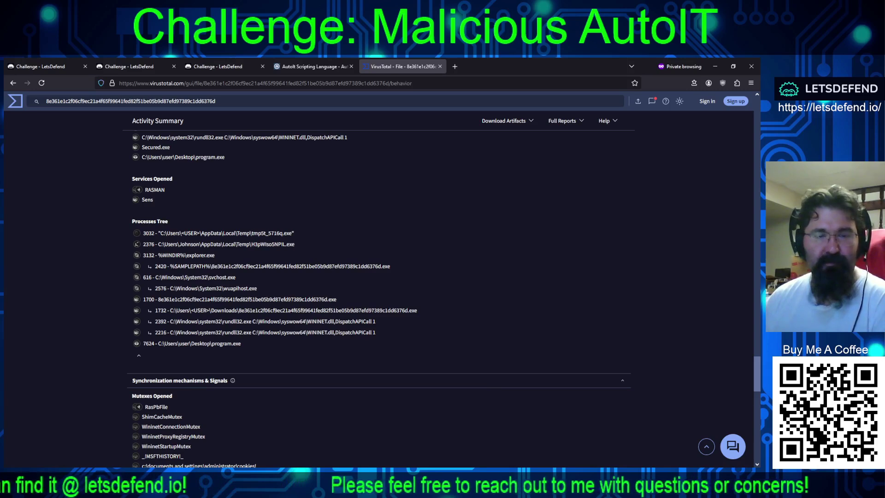
key("ctrl+shift+t")
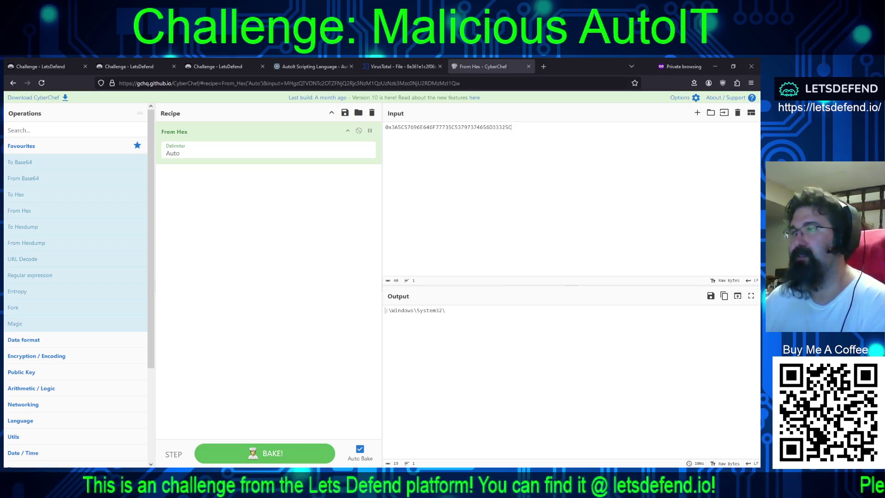
key("alt+Tab")
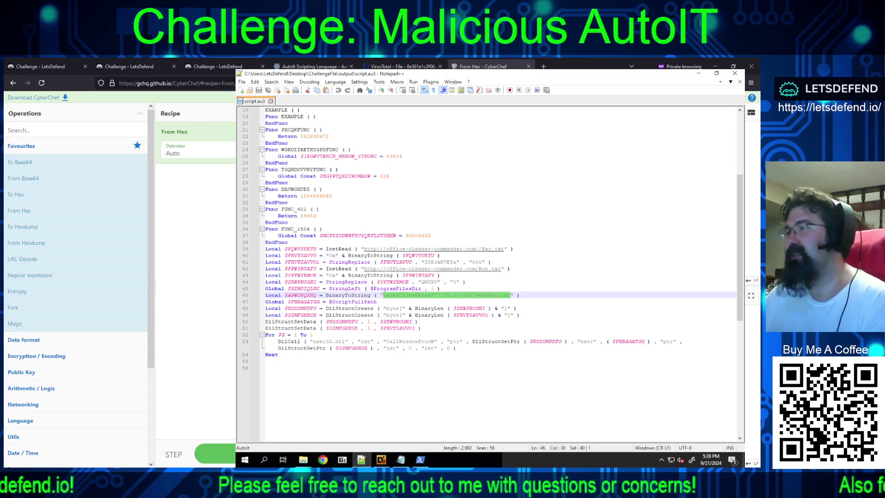
key("alt+Tab")
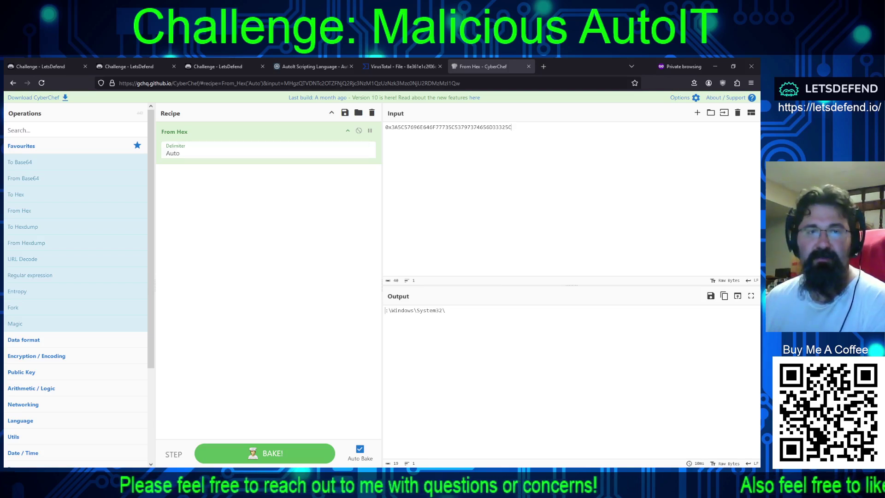
left_click_drag(408, 138, 514, 129)
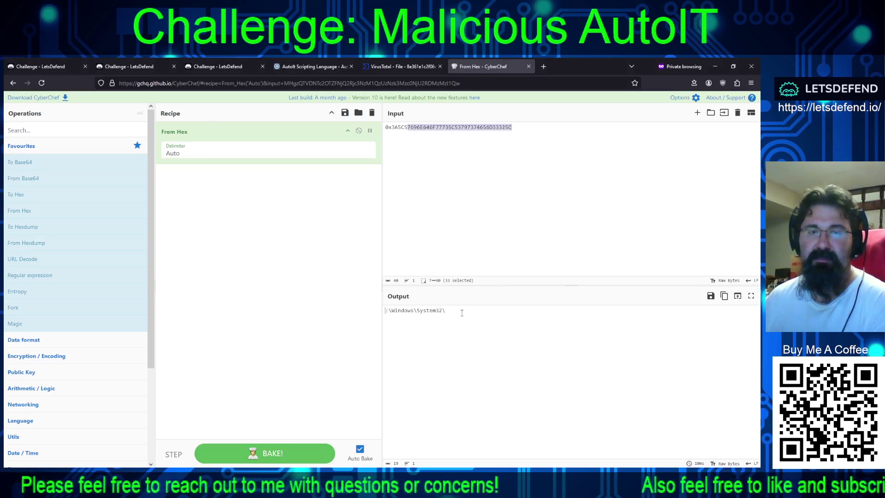
left_click_drag(462, 313, 385, 311)
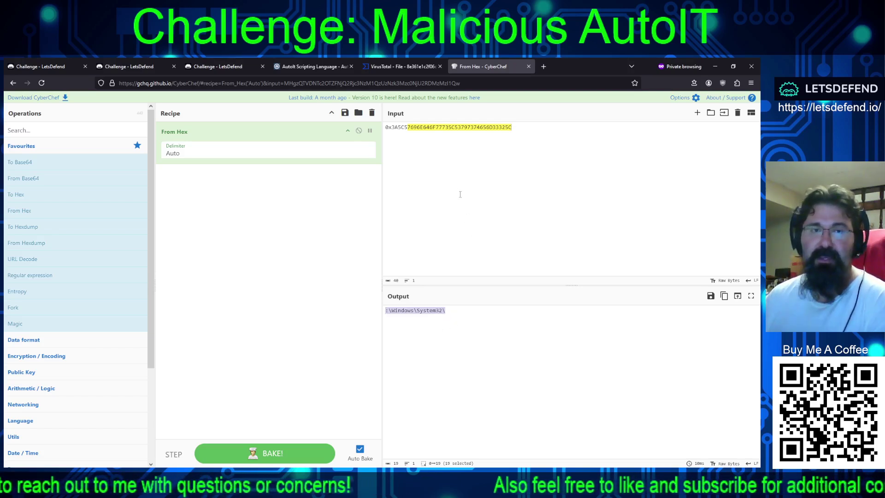
left_click(124, 66)
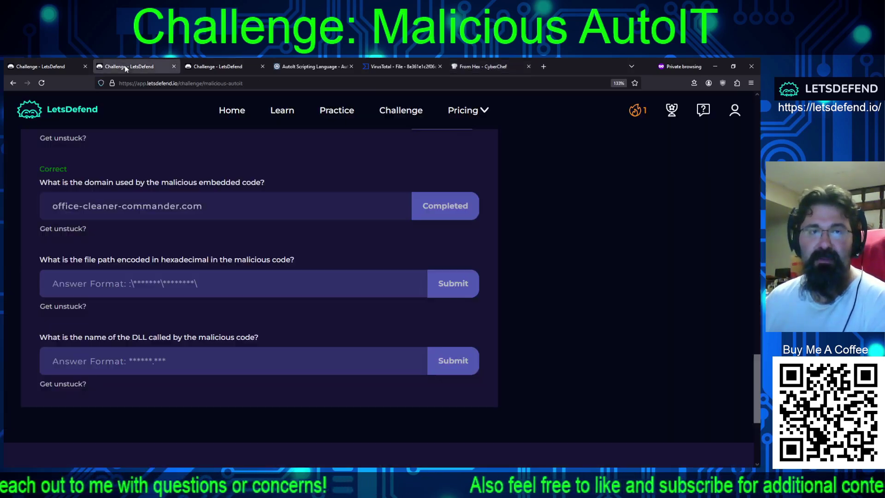
left_click(131, 290)
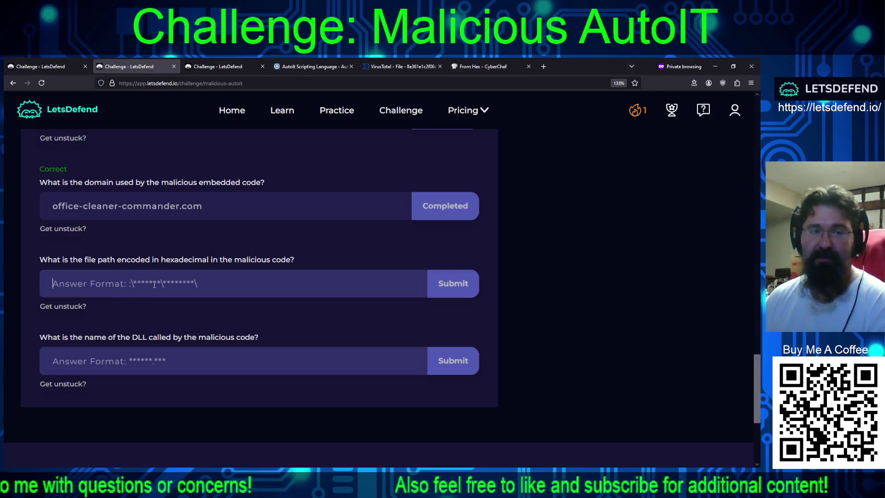
key("ctrl+v")
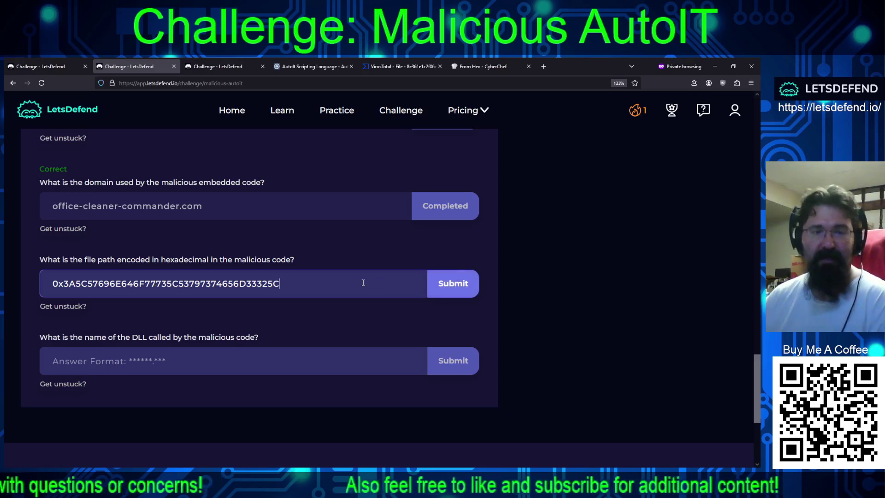
Copy the decoded path :\Windows\System32\ from CyberChef and submit it as the answer to the hexadecimal-encoded file path question.
left_click(466, 67)
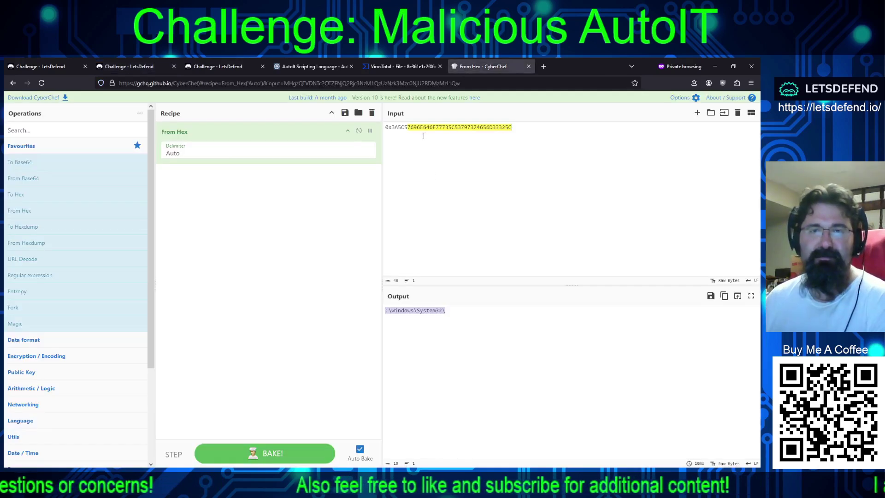
triple_click(417, 311)
key("ctrl+c")
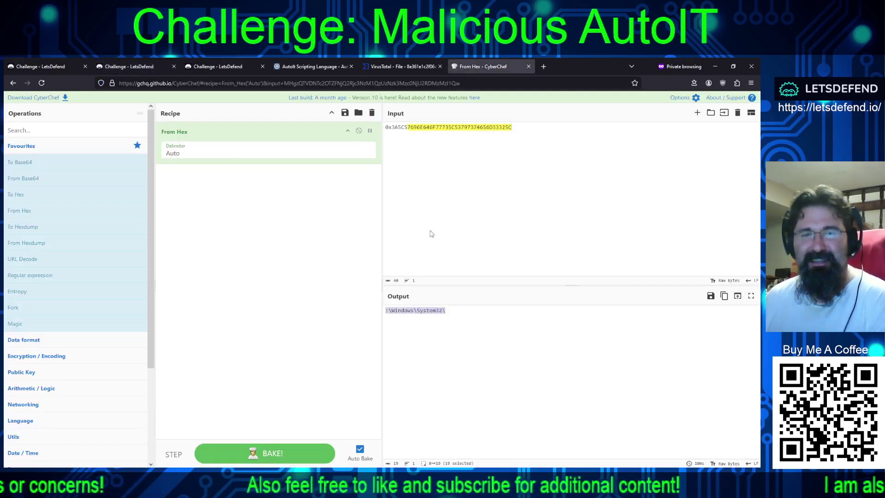
left_click(139, 67)
triple_click(175, 286)
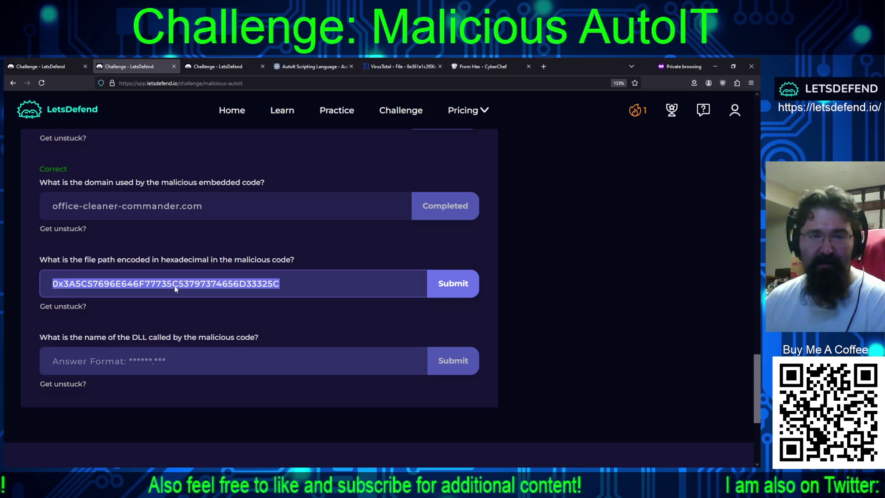
key("ctrl+v")
left_click(436, 290)
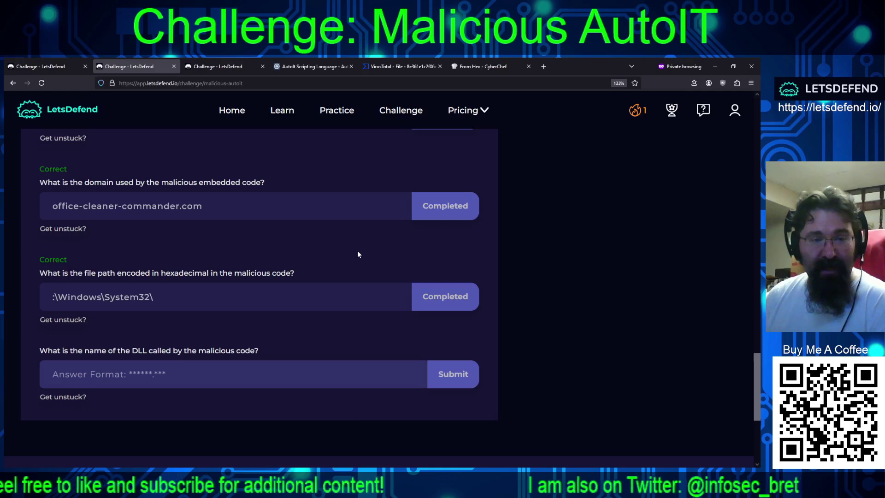
Submit user32.dll as the answer to the DLL name question and dismiss the badge notification.
scroll(295, 302, "down", 3)
scroll(271, 306, "up", 1)
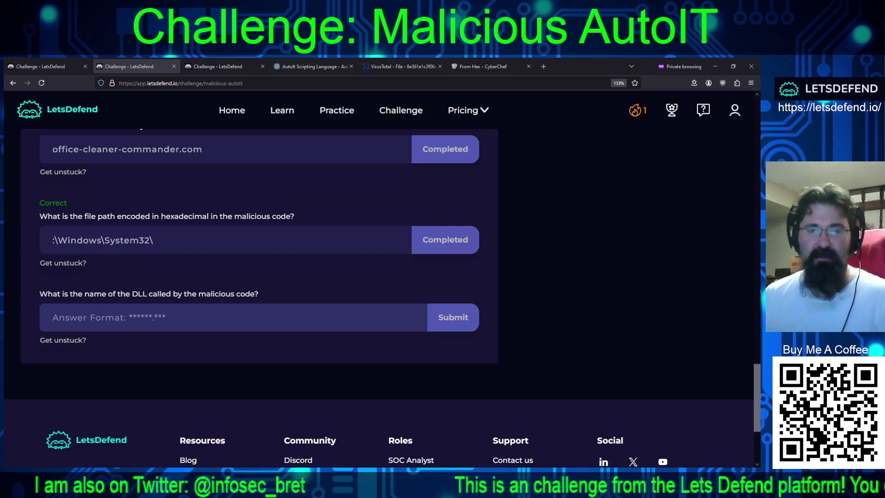
left_click(231, 318)
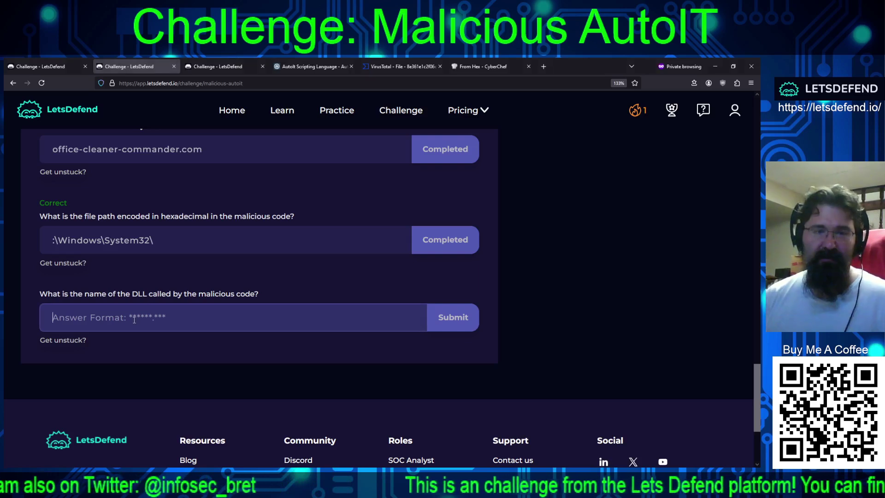
type("user32.dll")
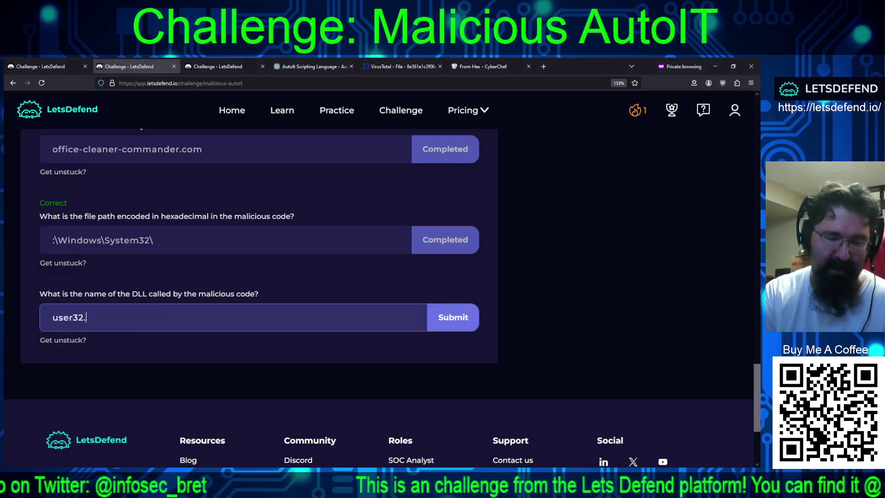
key("Return")
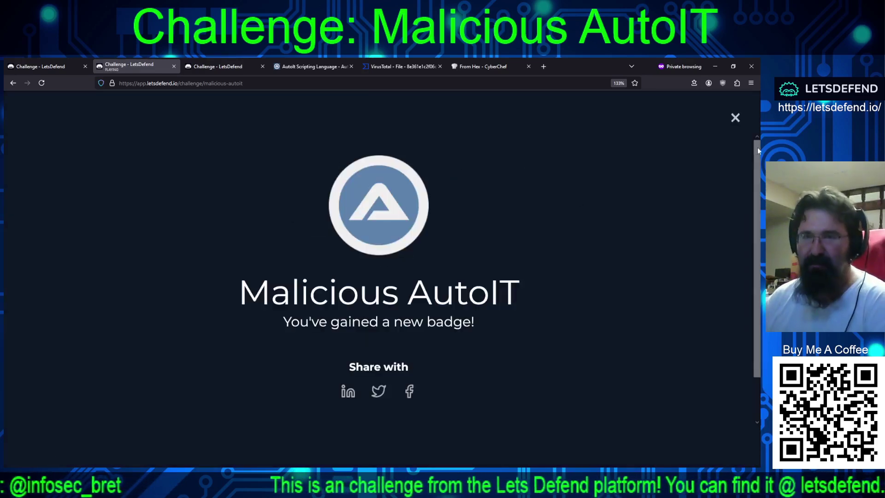
left_click(735, 118)
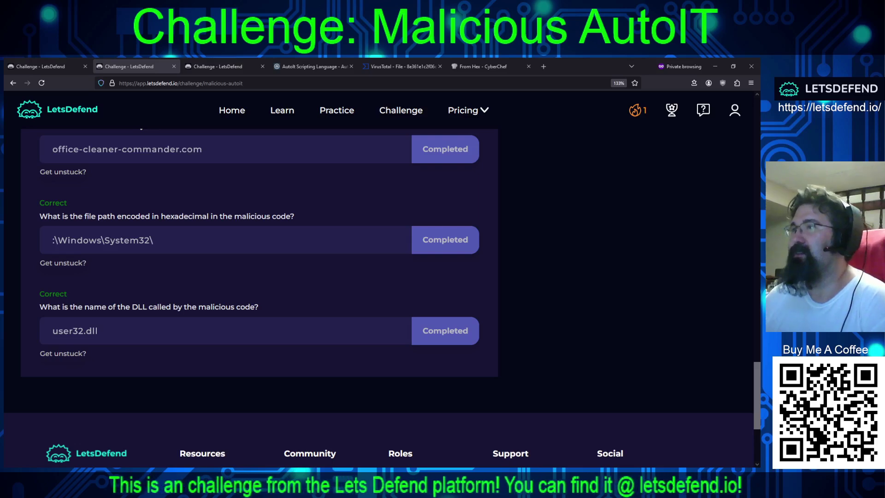
Return to script.au3 in Notepad++ and review the InetRead, BinaryToString and DllCall lines at the end of the script.
key("alt+Tab")
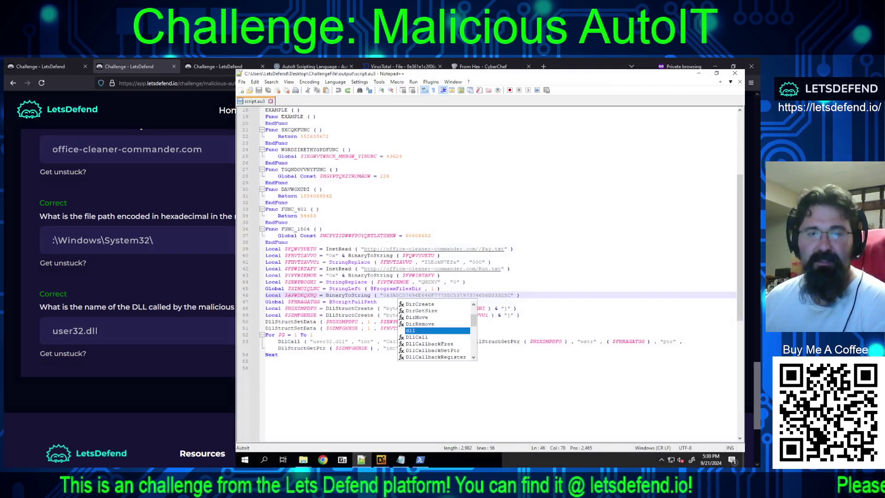
key("ctrl+End")
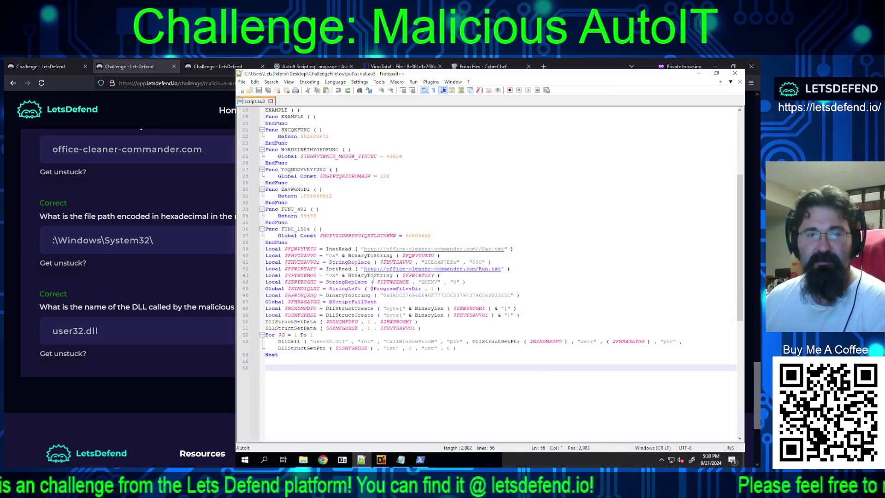
left_click_drag(314, 249, 320, 295)
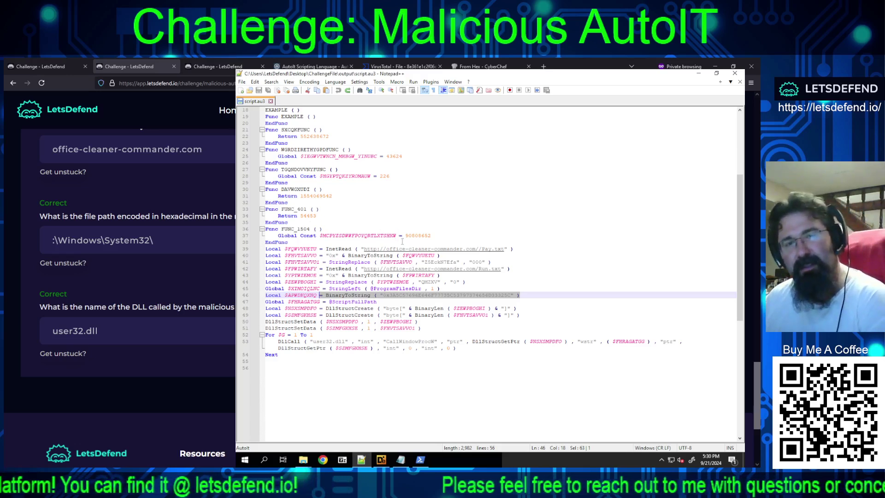
left_click(278, 356)
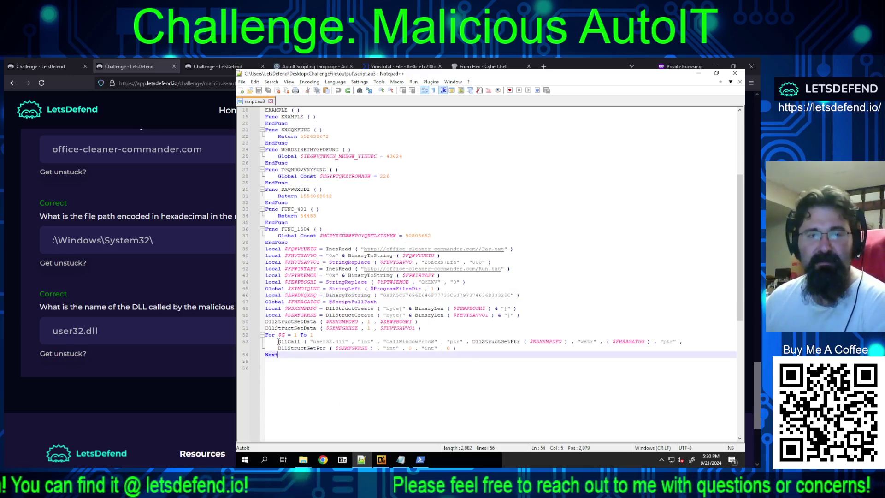
Examine the DllCall statement inside the For loop of script.au3, highlighting the whole call and its user32.dll argument.
left_click_drag(279, 342, 514, 347)
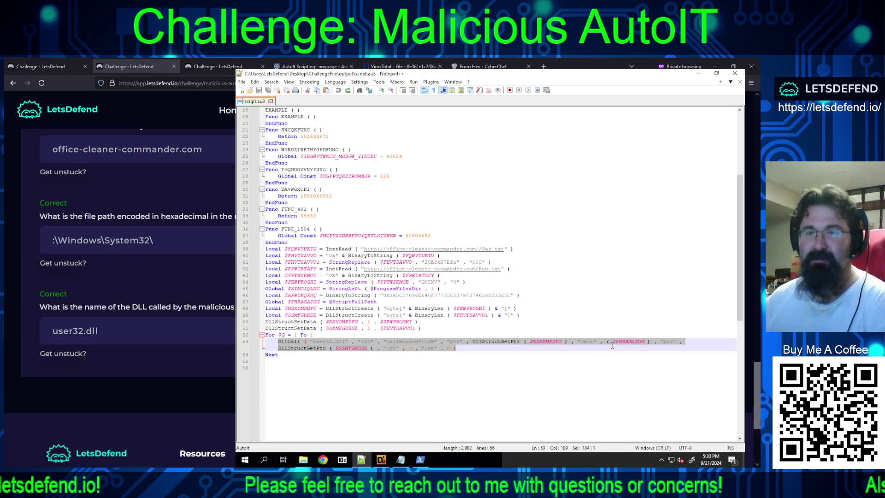
key("Right")
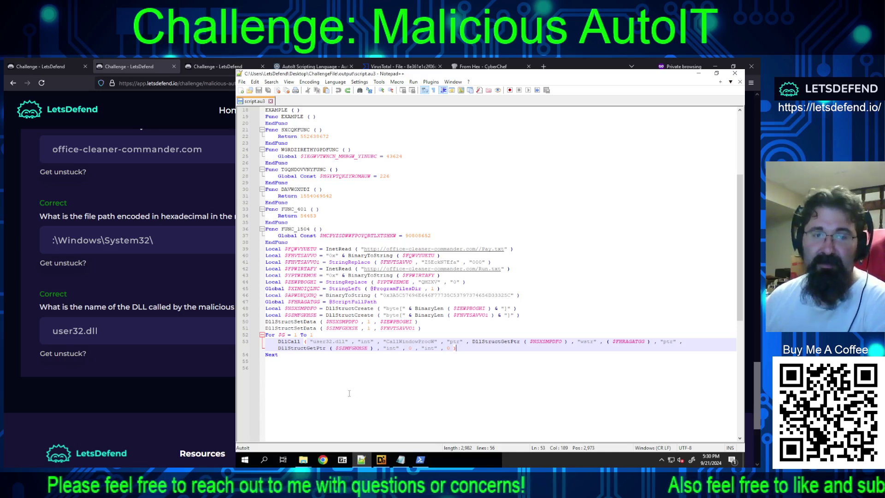
left_click_drag(277, 341, 300, 342)
left_click_drag(310, 341, 346, 342)
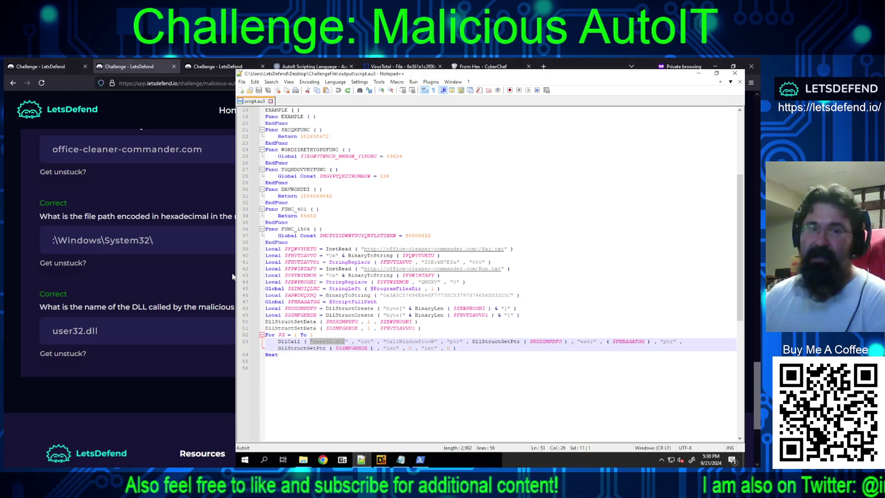
Review the answered Malicious AutoIT questions, from the sample's MD5 hash through the DLL name, and return to the challenge description.
scroll(134, 254, "up", 15)
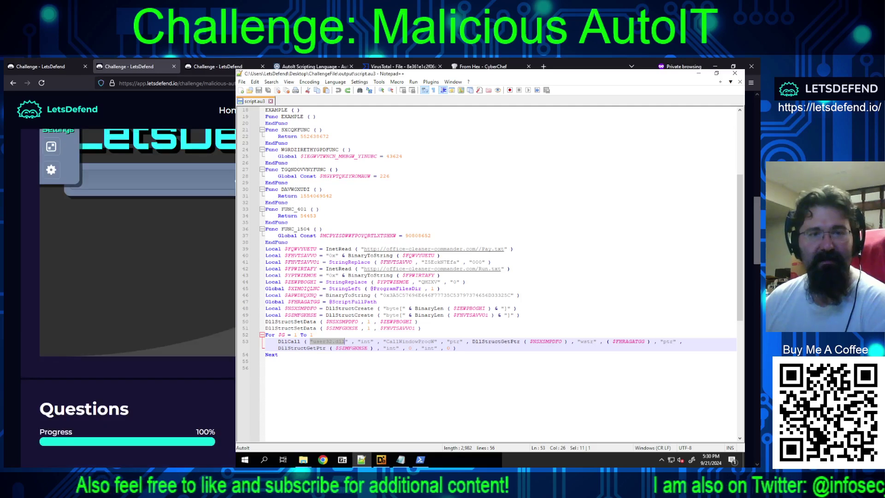
scroll(134, 254, "down", 15)
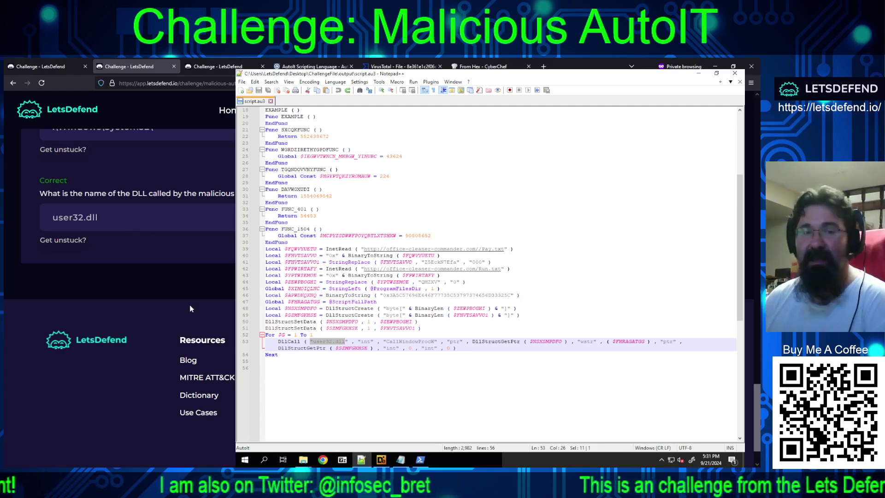
scroll(202, 298, "up", 5)
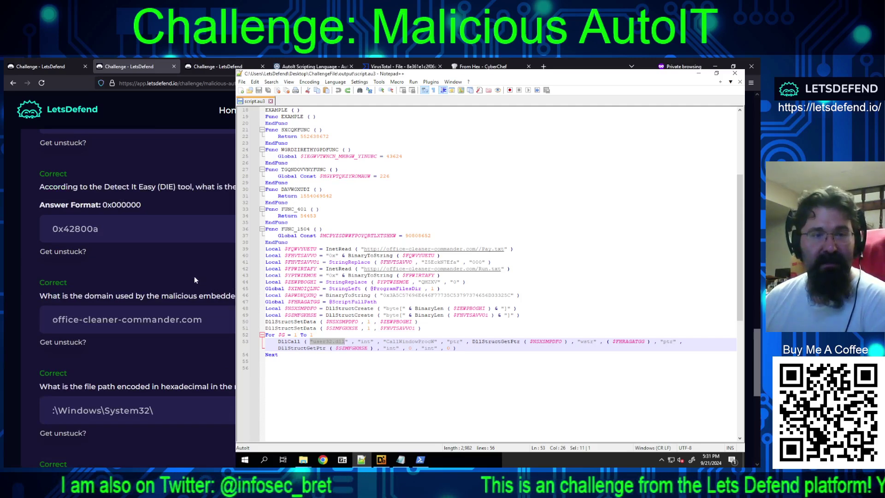
scroll(194, 280, "up", 4)
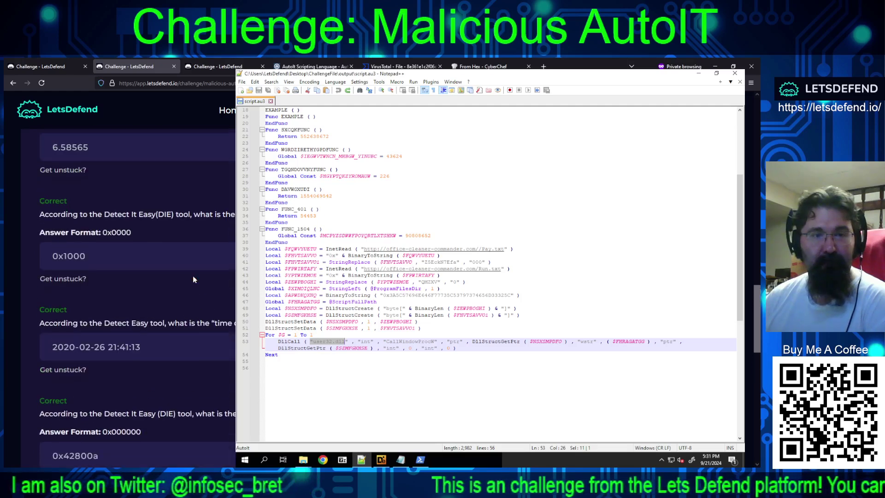
scroll(193, 276, "up", 2)
scroll(192, 275, "up", 2)
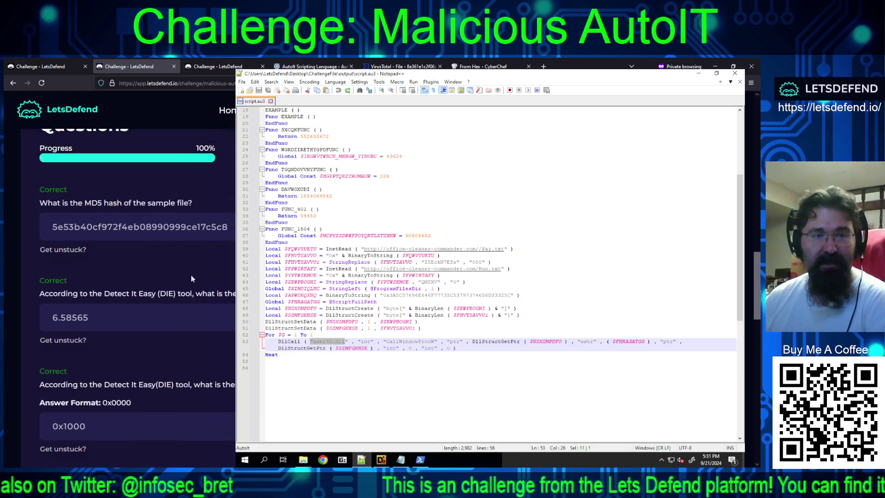
scroll(190, 274, "down", 2)
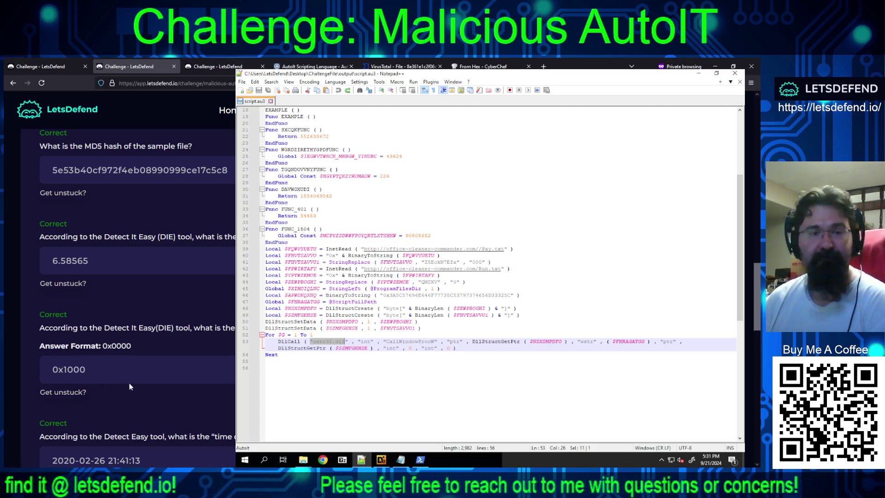
scroll(149, 304, "down", 1)
scroll(149, 304, "down", 5)
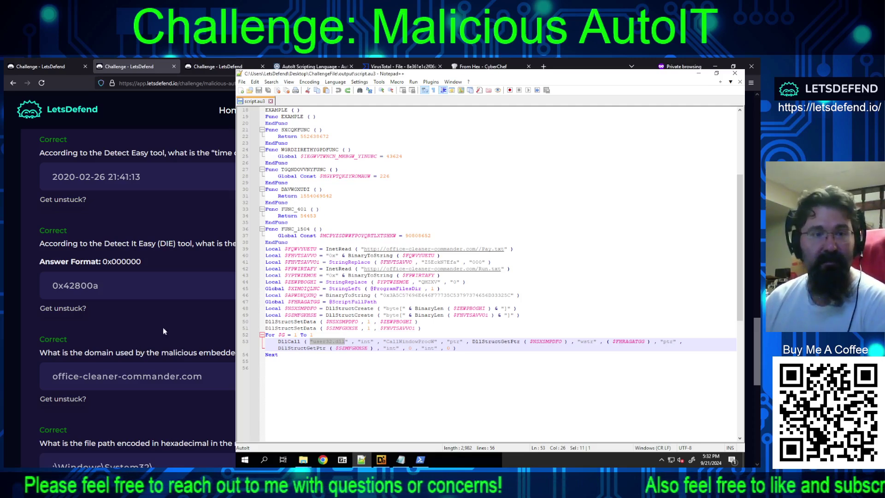
scroll(201, 322, "down", 3)
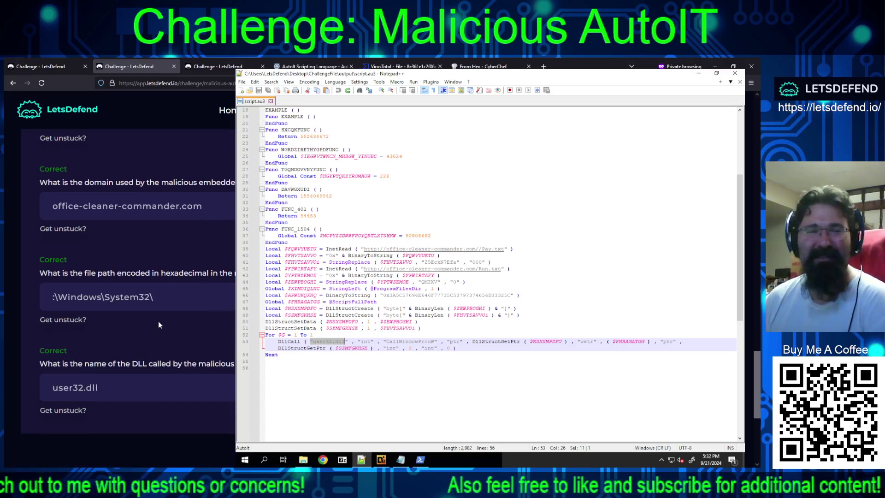
scroll(144, 333, "up", 8)
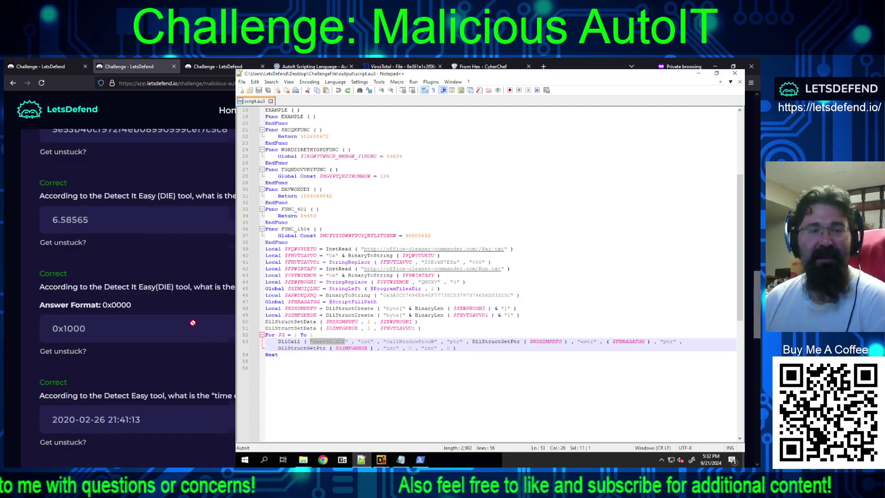
scroll(195, 322, "up", 10)
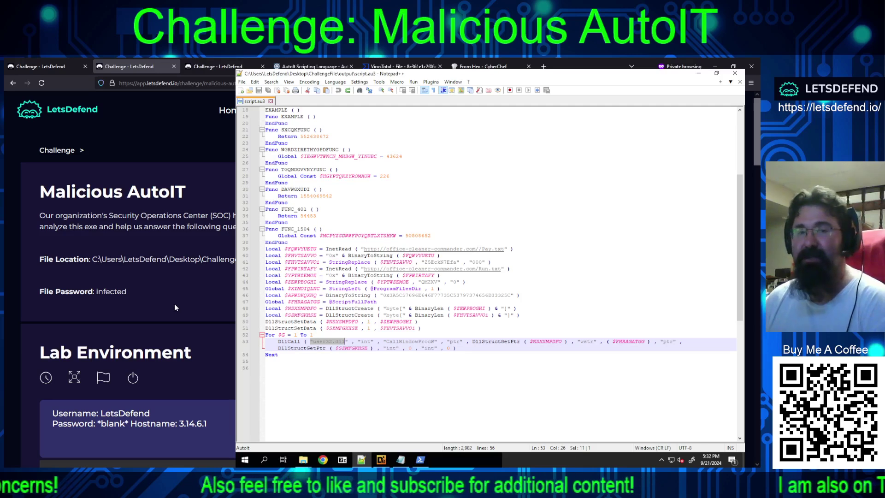
View the Log Analysis With Sysmon challenge page briefly and return to the Malicious AutoIT challenge page.
scroll(203, 295, "down", 3)
scroll(183, 316, "up", 3)
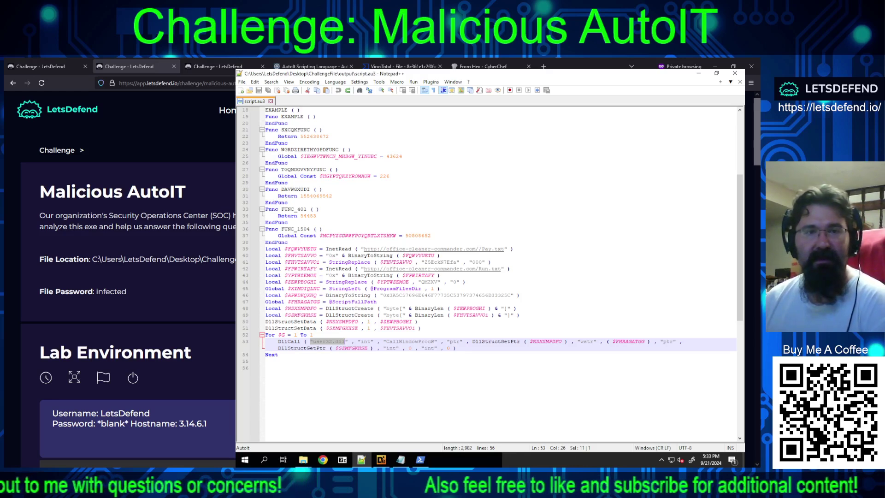
left_click(210, 68)
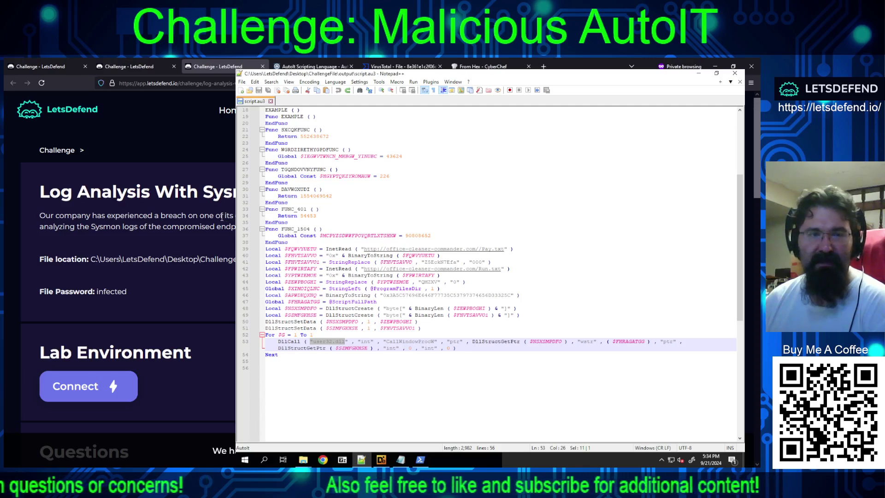
left_click(135, 68)
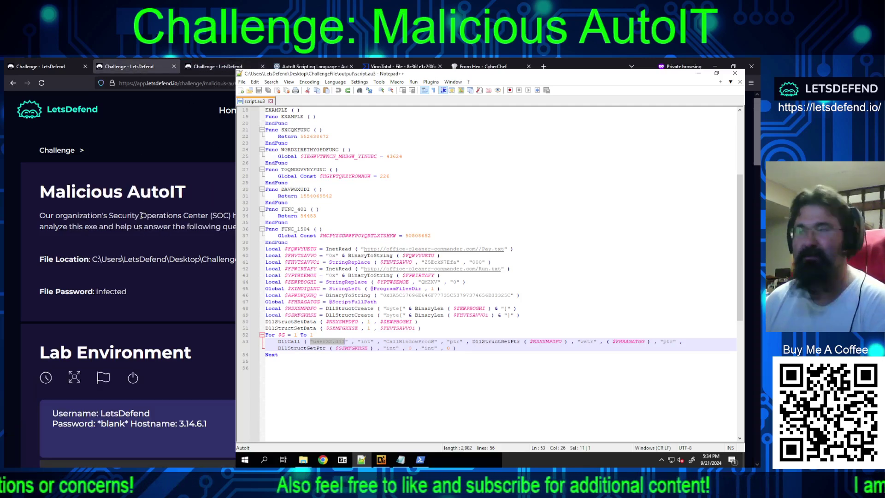